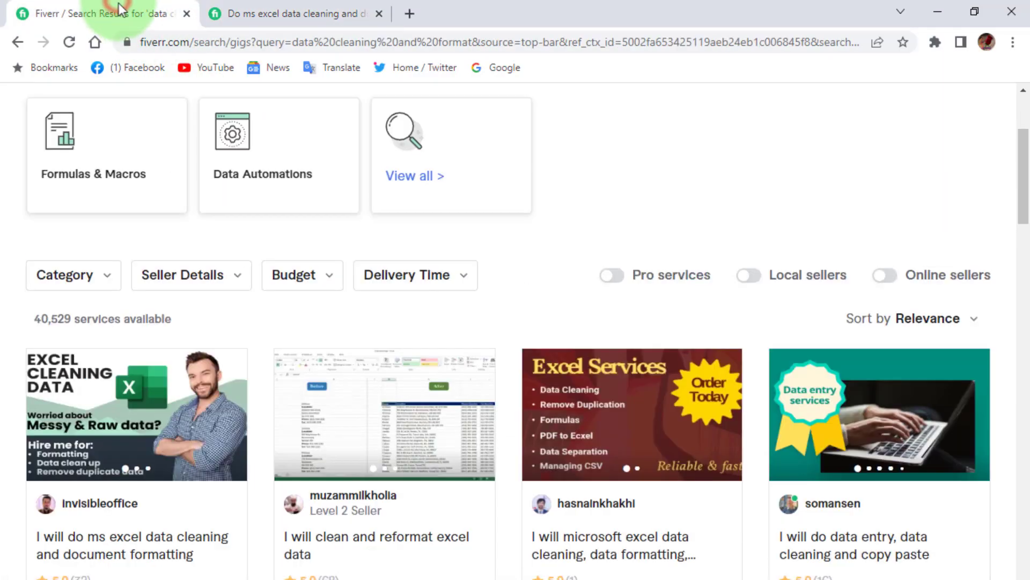
- Return to the 'data cleaning and format' search results and scroll down to the gig cards
click(113, 13)
scroll(261, 370, up, 5)
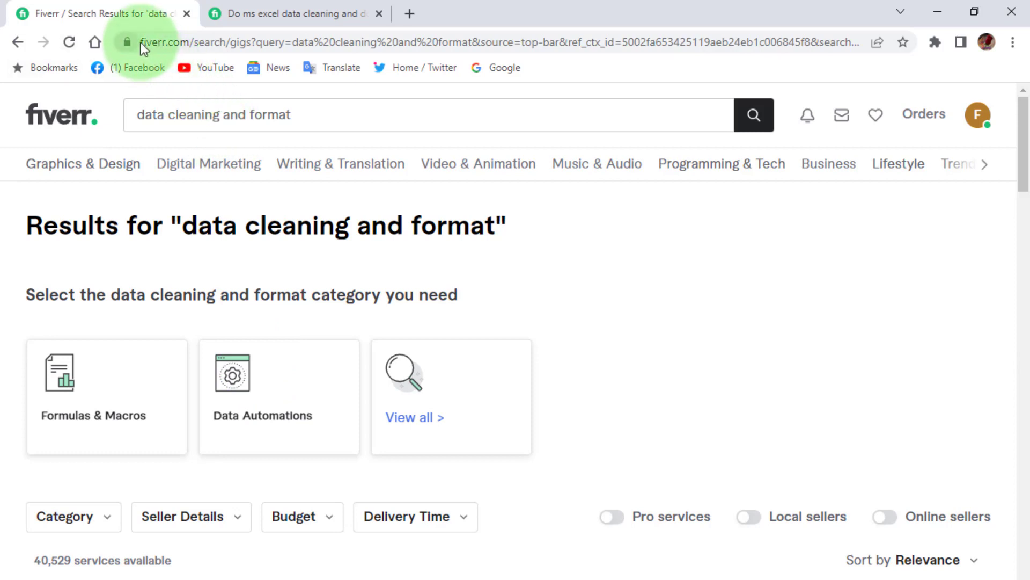
drag(141, 42, 217, 42)
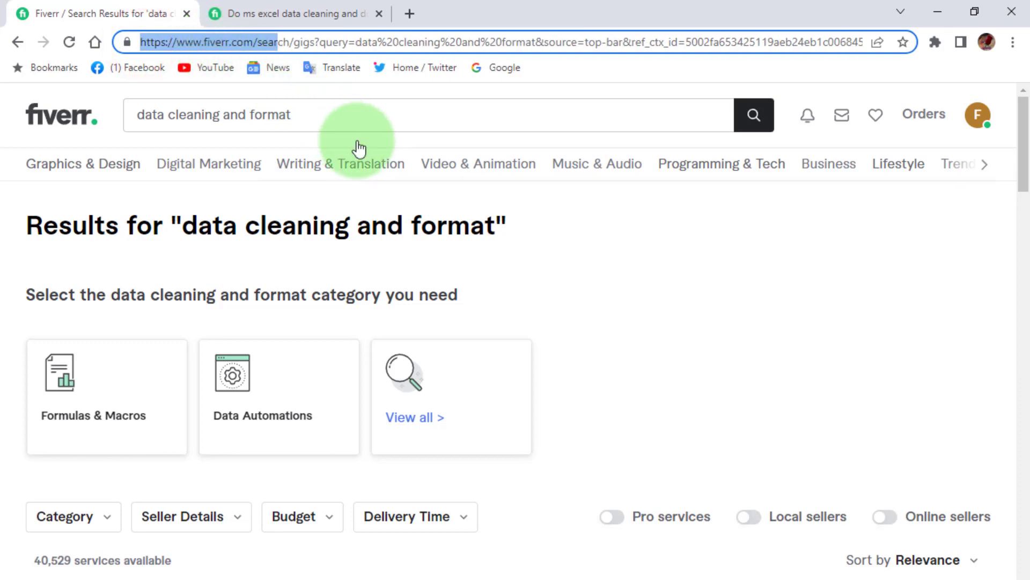
click(318, 118)
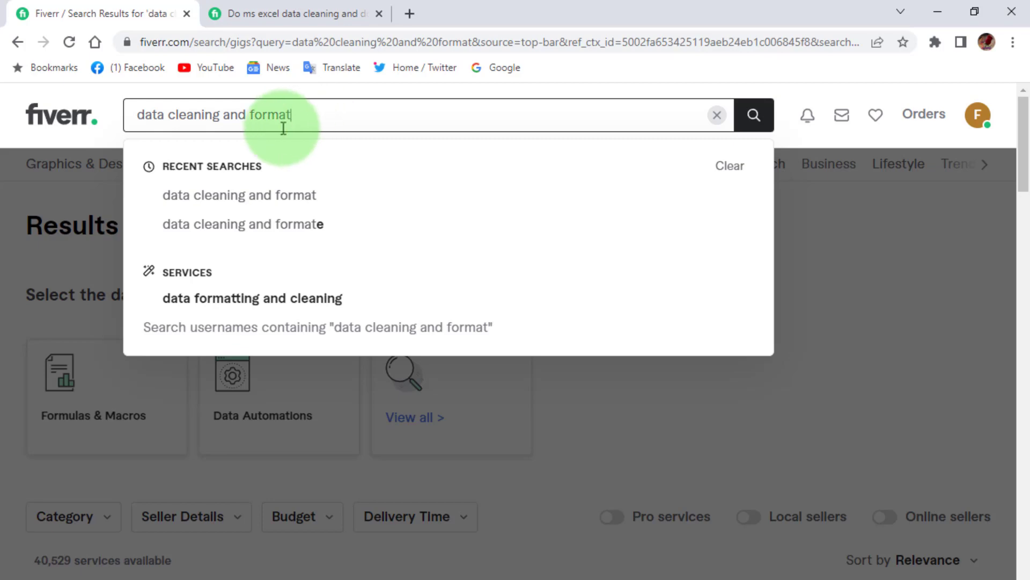
scroll(161, 528, down, 3)
scroll(161, 528, down, 3)
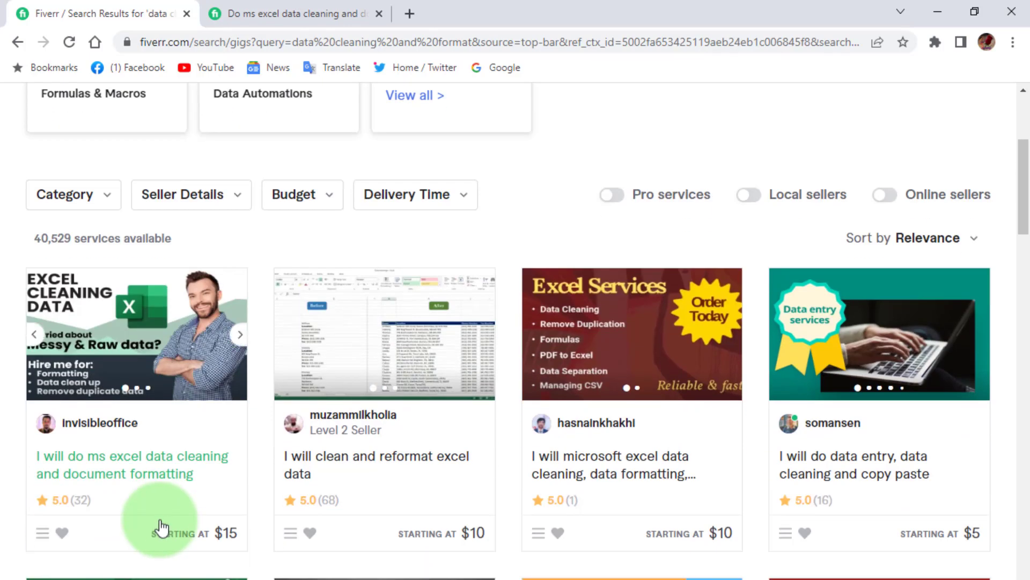
- Open the first ms excel data cleaning gig and compare its $15 Basic, Standard and Premium packages
click(154, 340)
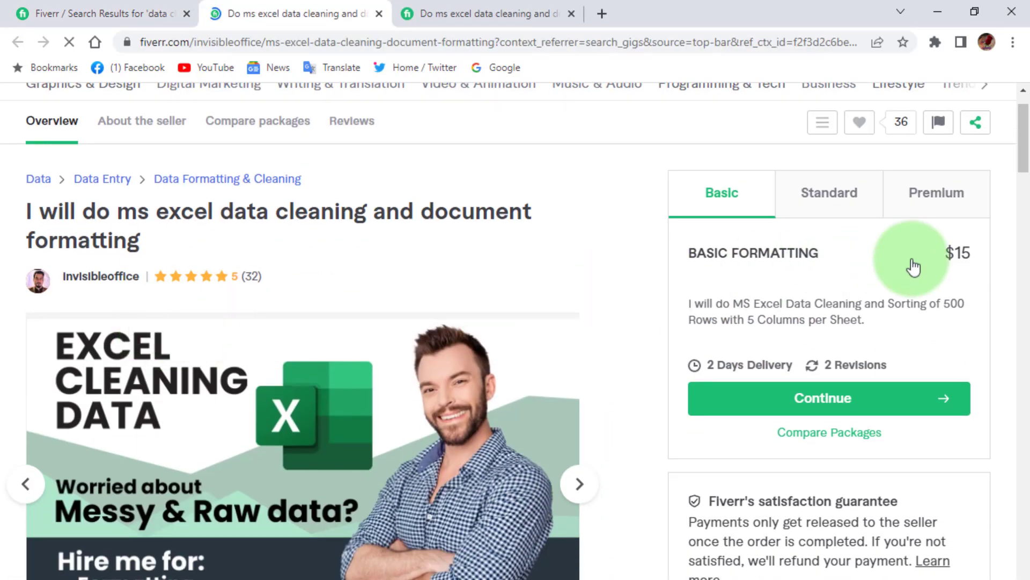
double_click(946, 256)
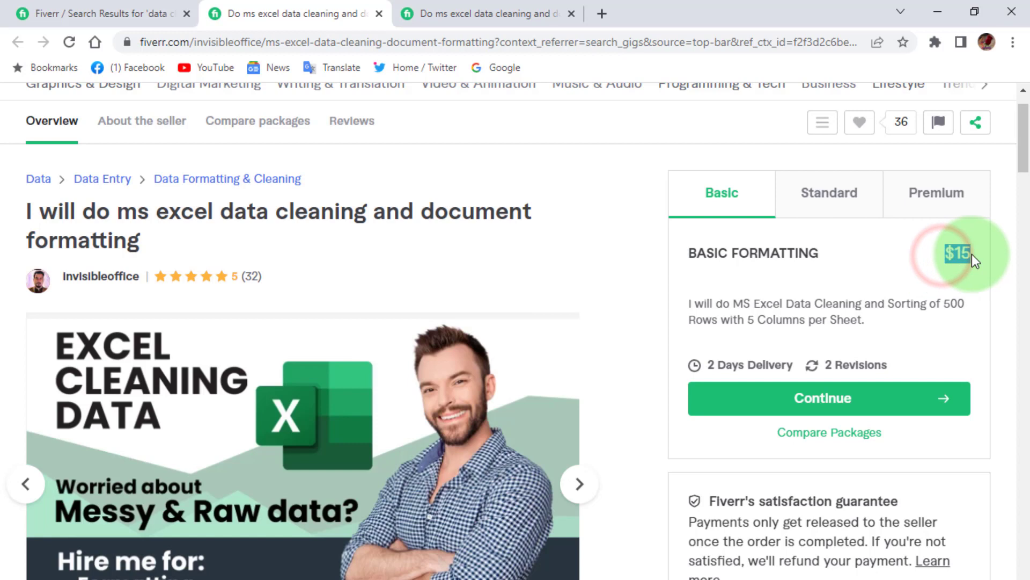
click(839, 269)
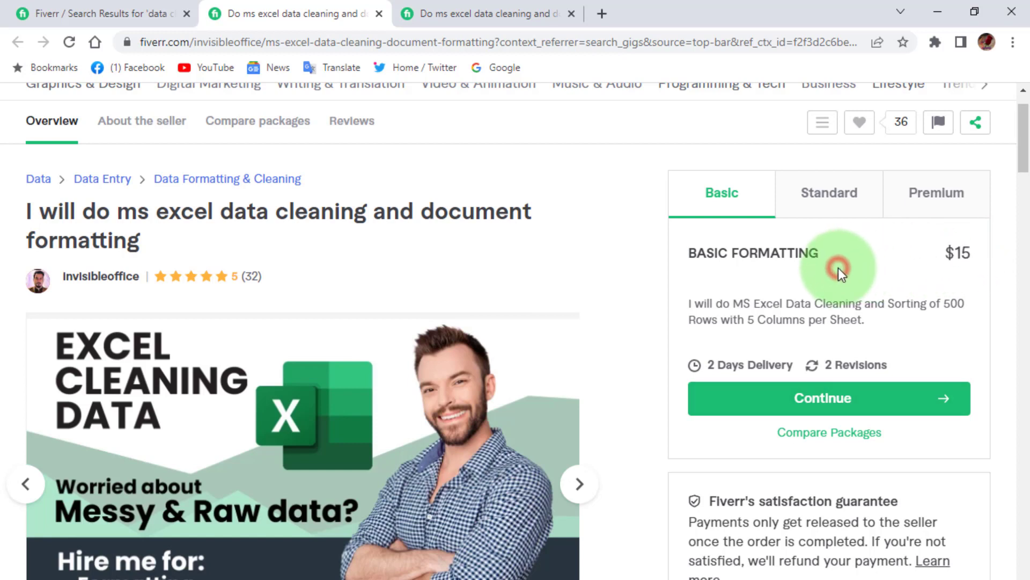
click(830, 208)
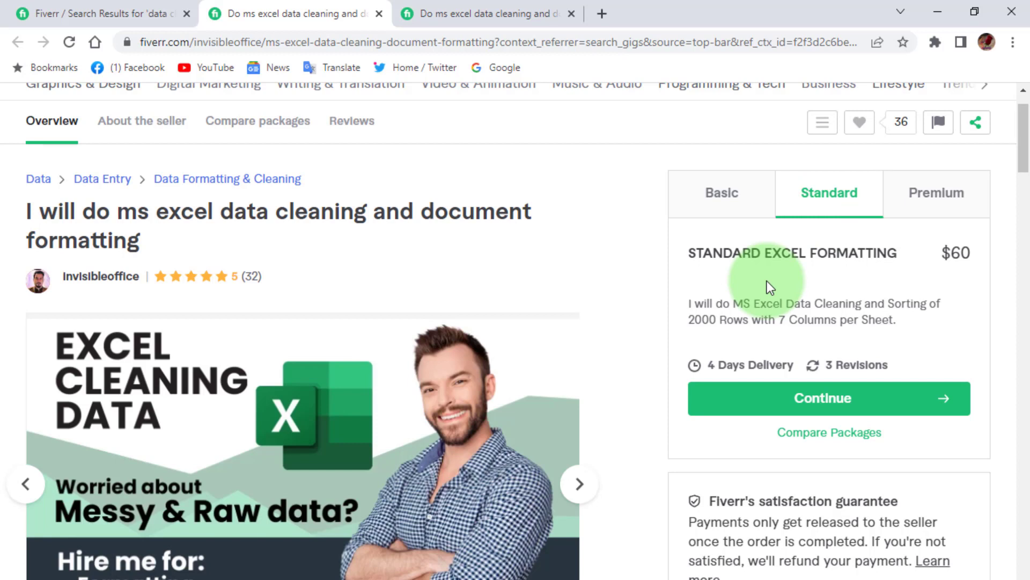
click(929, 209)
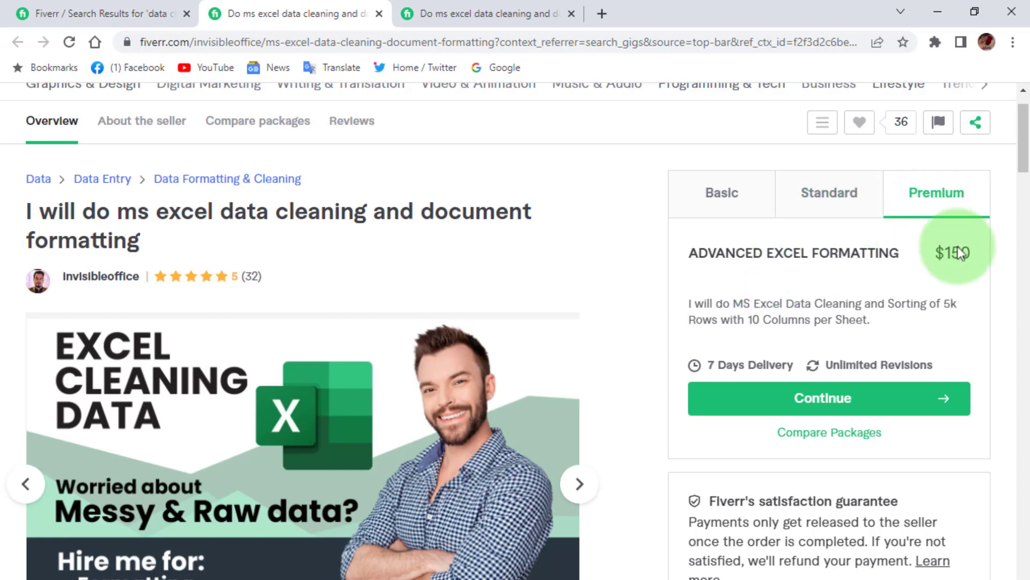
- Highlight the Premium package text and scroll down through the gig description
click(709, 301)
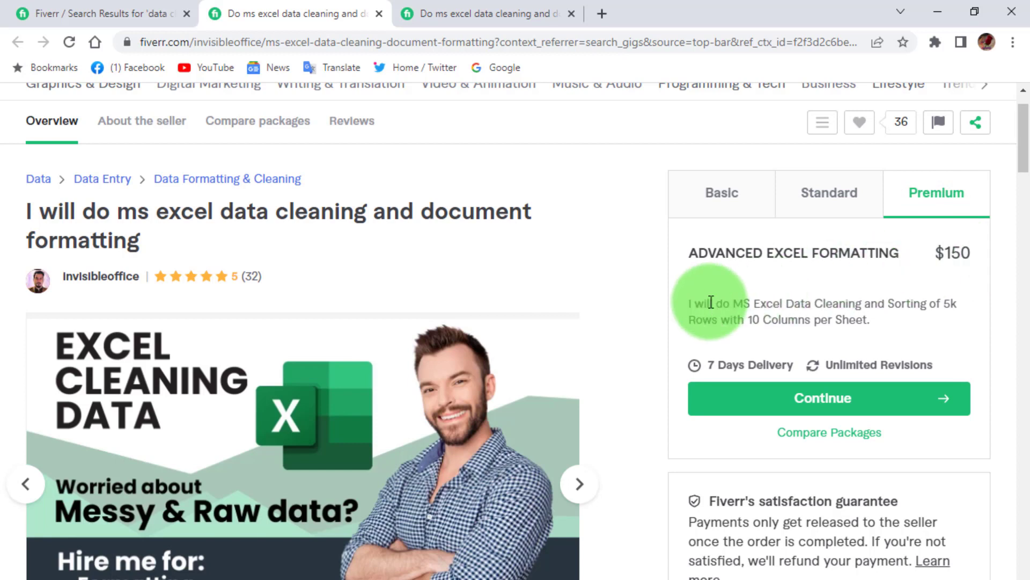
drag(709, 302, 933, 312)
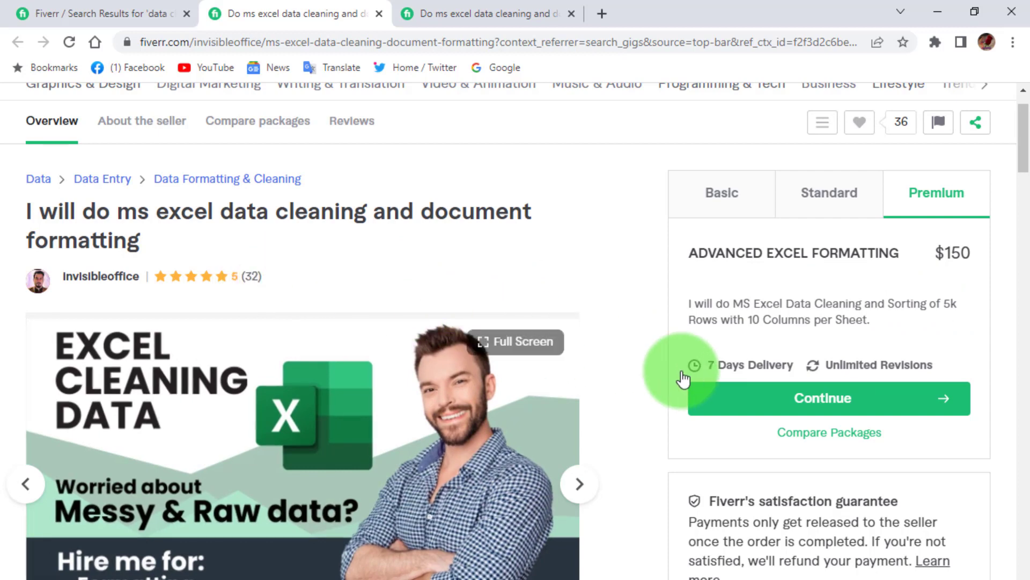
scroll(681, 371, down, 1)
scroll(682, 372, down, 5)
scroll(681, 372, up, 4)
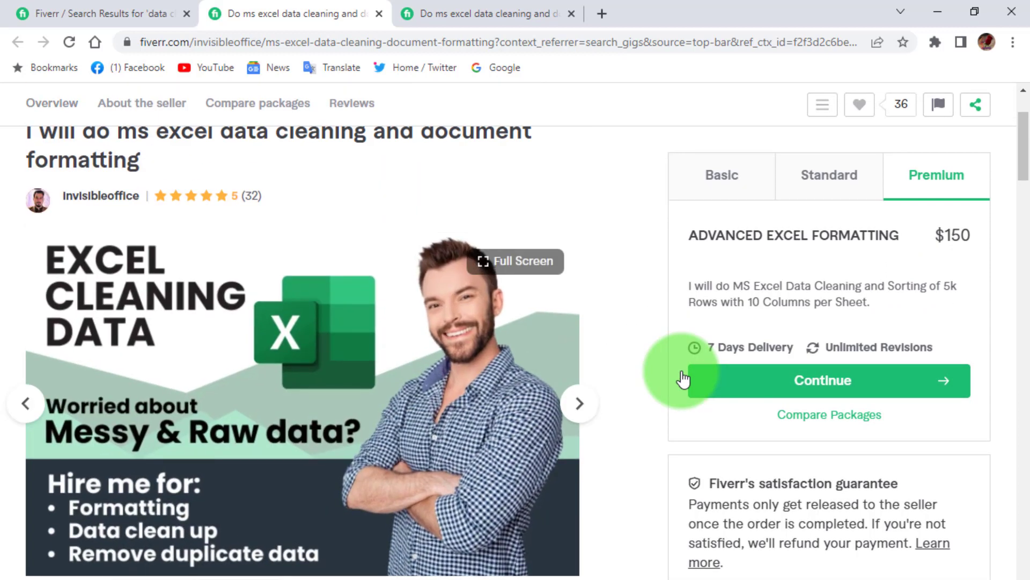
scroll(683, 375, down, 8)
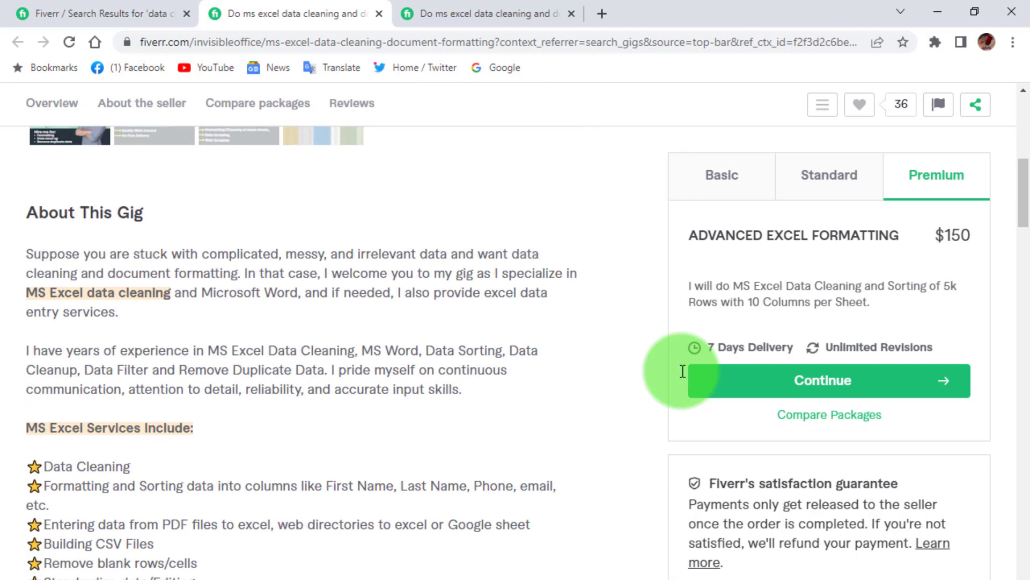
scroll(131, 444, down, 2)
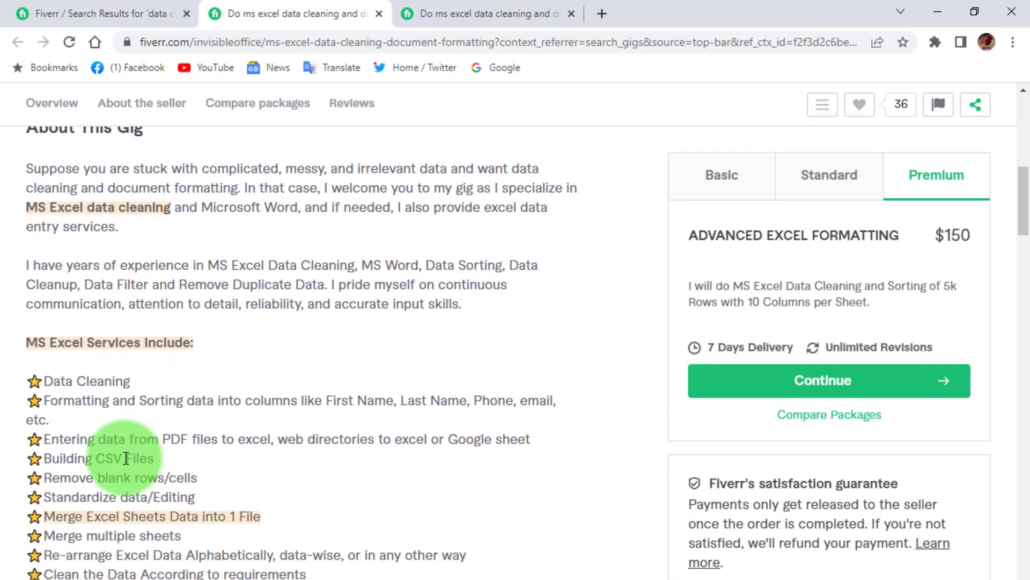
scroll(134, 459, down, 7)
scroll(126, 458, down, 3)
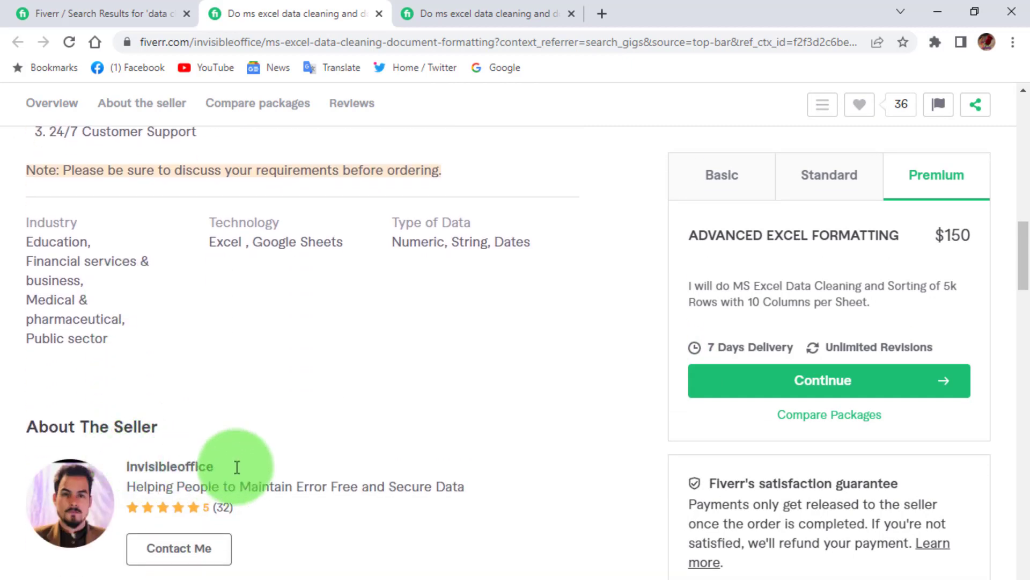
- Scroll to the top of the DATA IN EXCEL FREELACNING bank statement sheet
scroll(292, 471, up, 20)
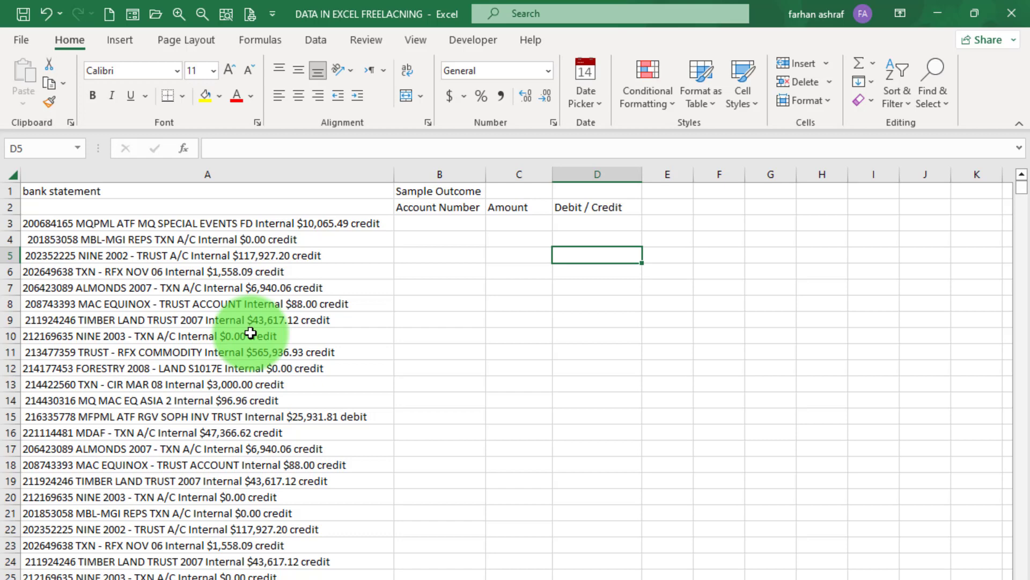
- Bold the bank statement title in A1 and the Sample Outcome headers in B1:D2
drag(43, 222, 256, 460)
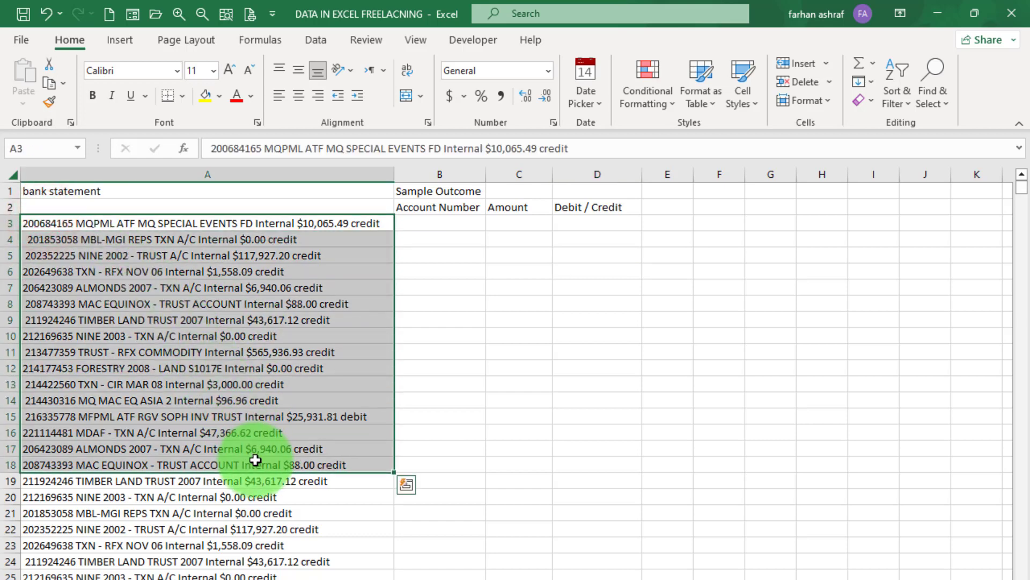
click(469, 368)
click(143, 190)
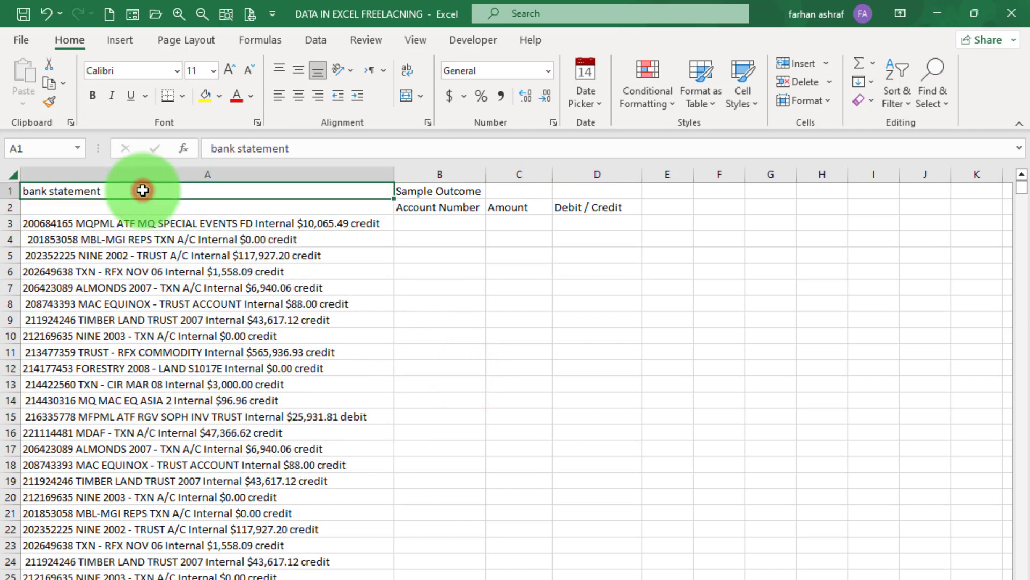
click(93, 96)
drag(411, 190, 629, 207)
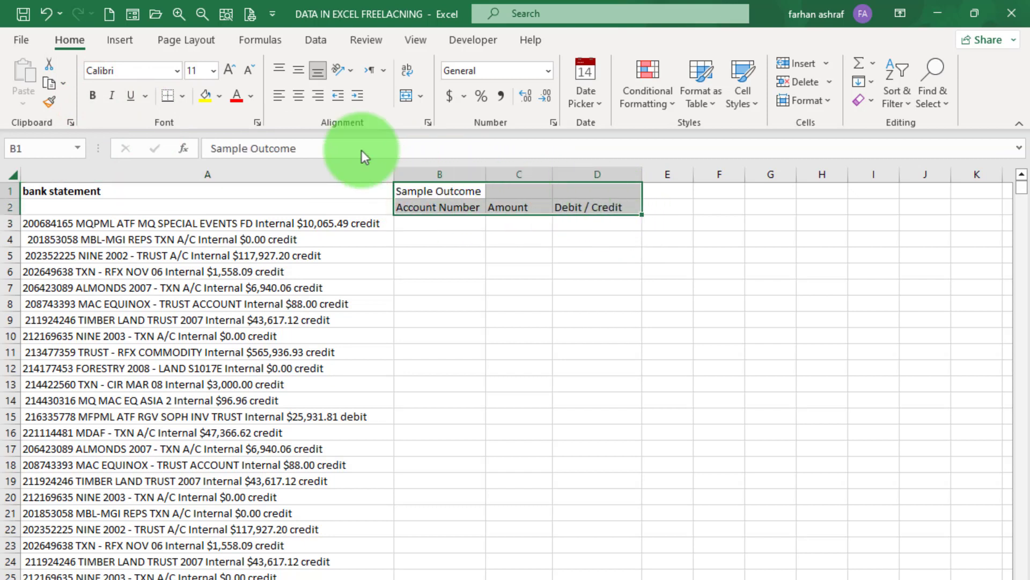
click(93, 96)
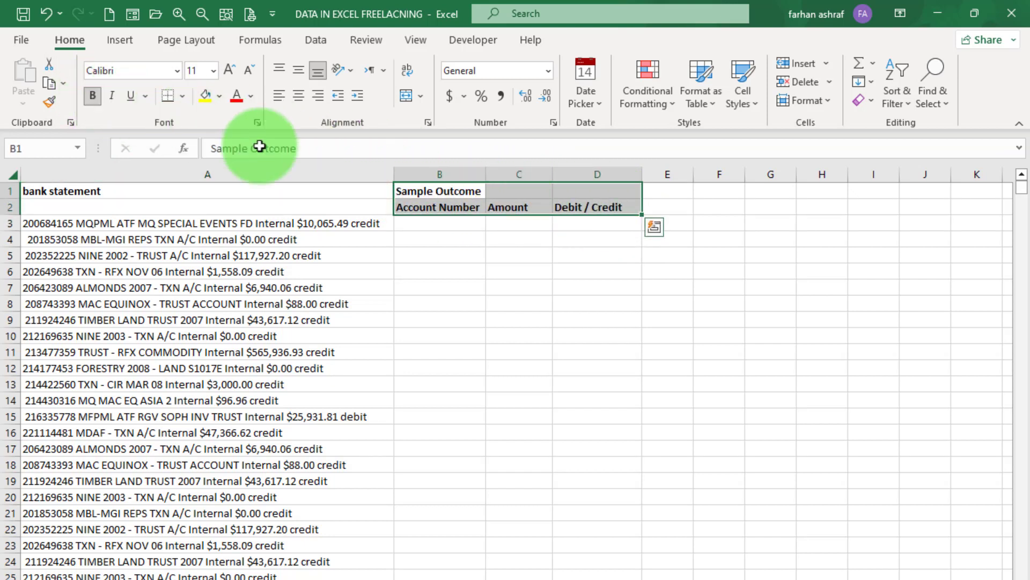
click(613, 256)
- Fill B1:D1 with light blue, then move to the next worksheet
drag(408, 189, 598, 190)
click(220, 98)
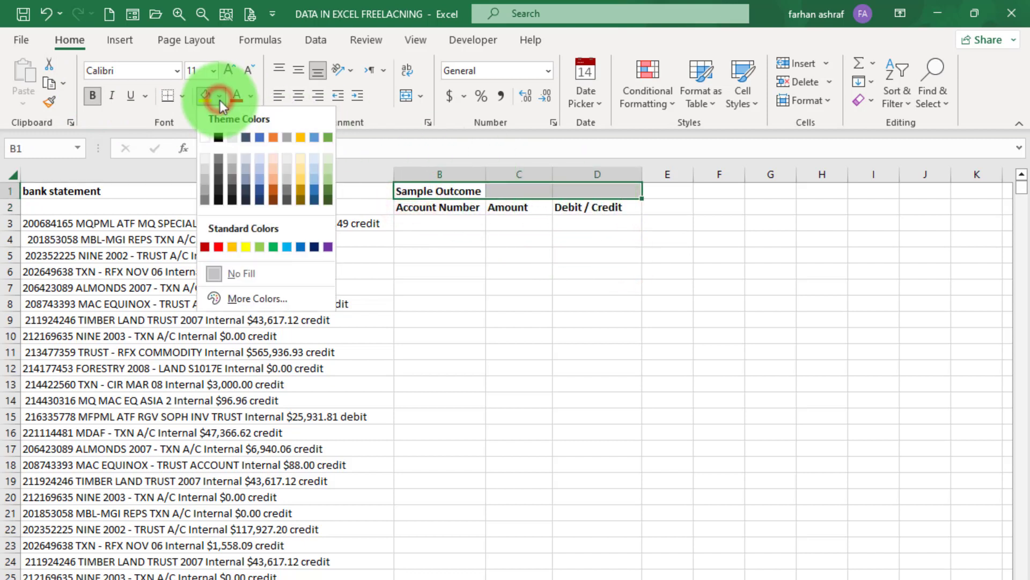
click(260, 166)
click(530, 271)
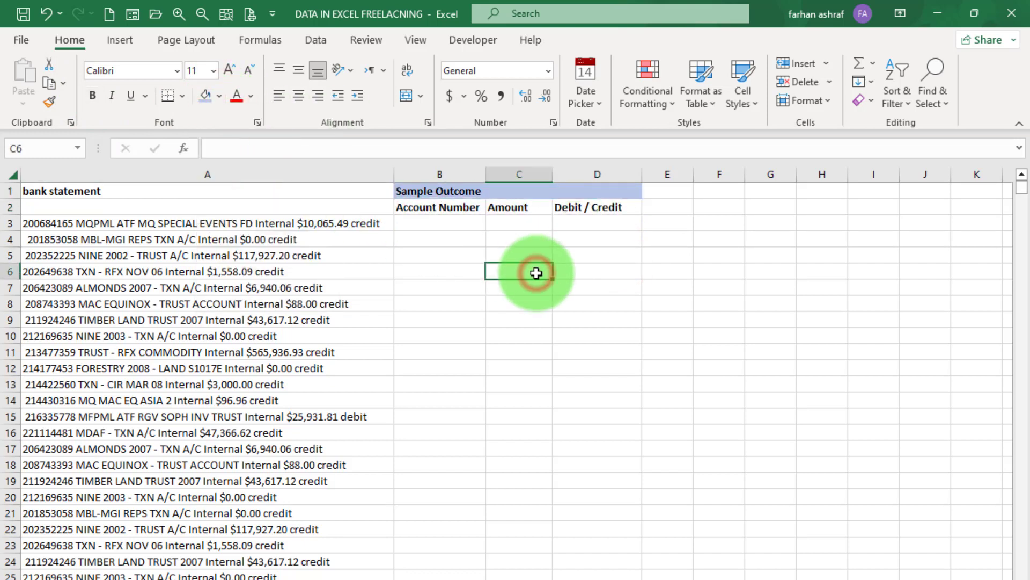
click(467, 270)
click(437, 222)
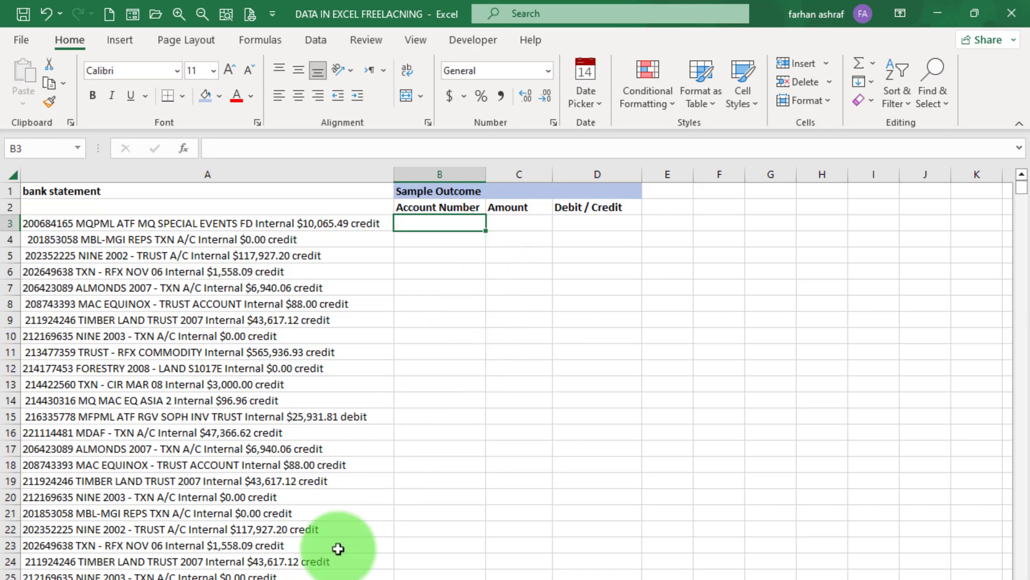
key(ctrl+Page_Down)
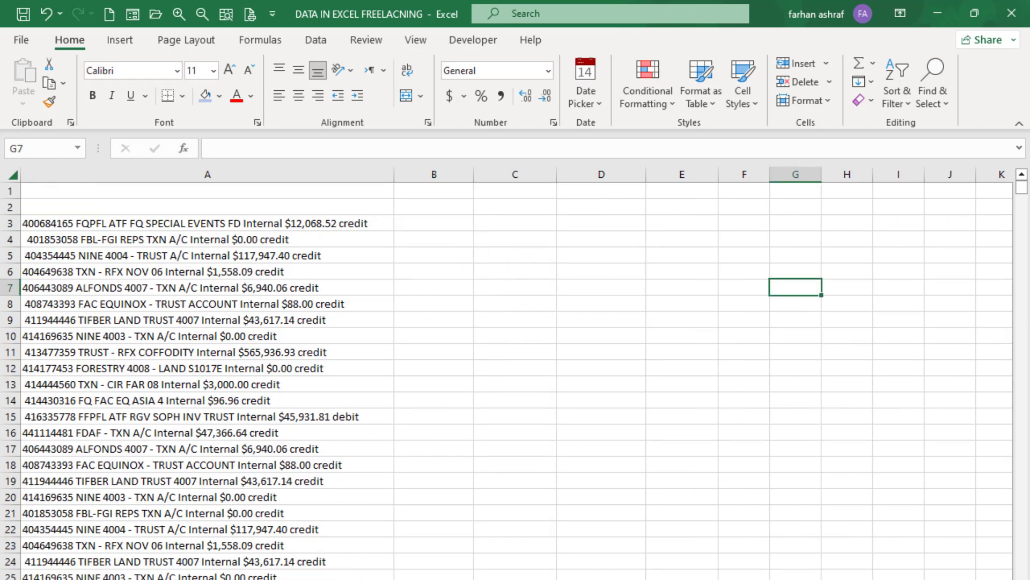
- Enter =TRIM(A3) in B3, auto-fit column B, and copy the formula down to B4
click(440, 222)
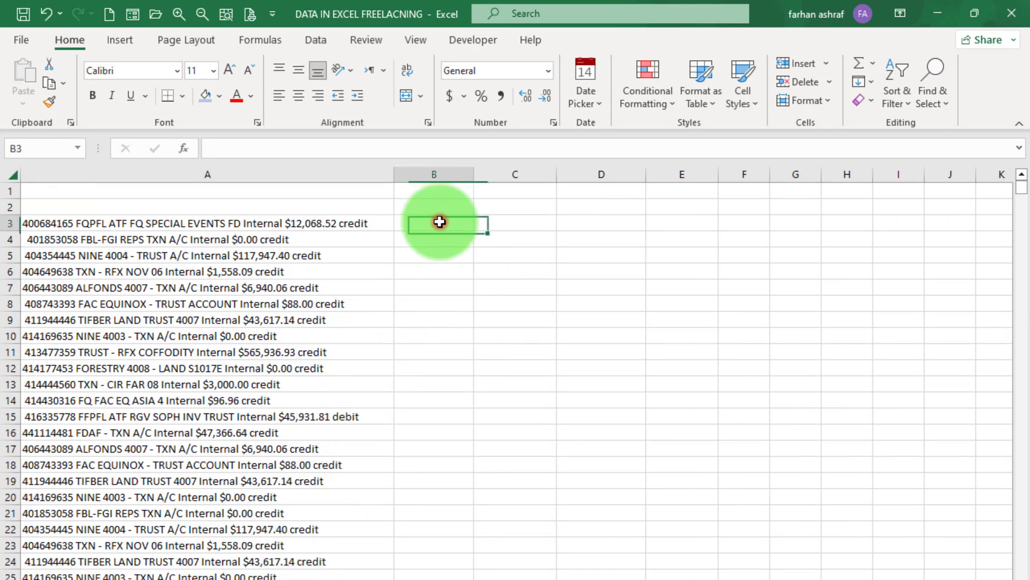
text(=)
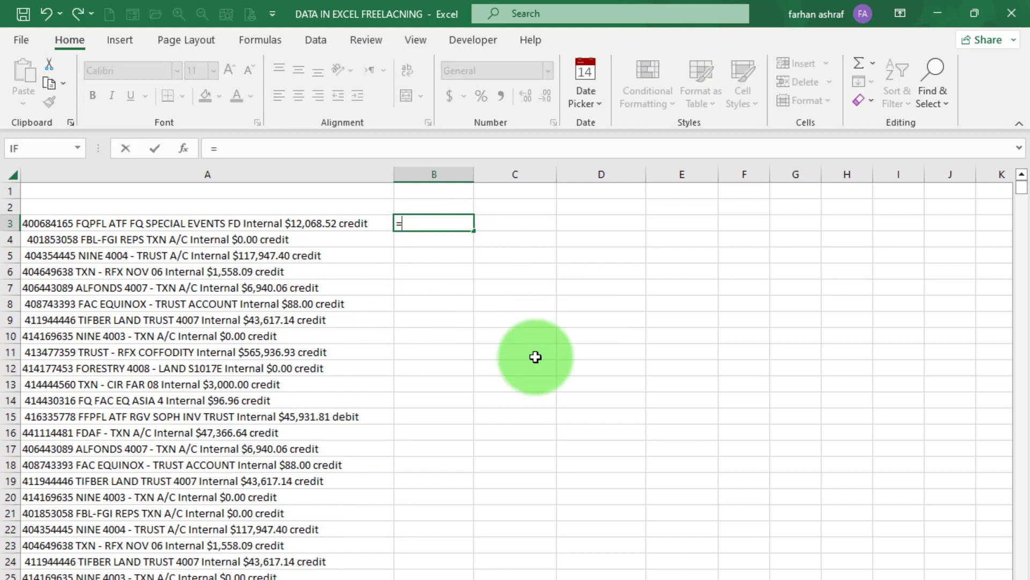
text(tri)
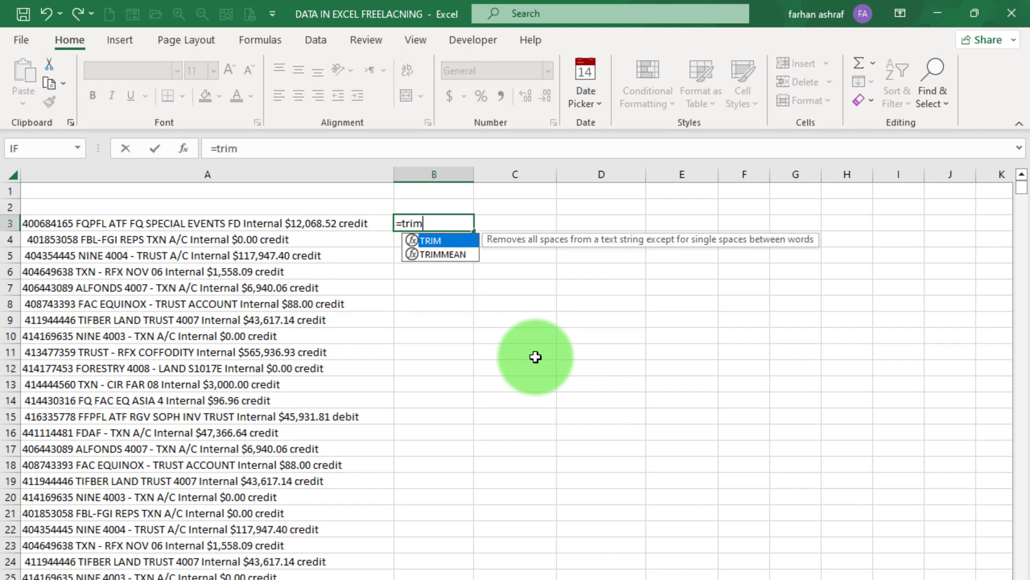
text(m)
double_click(450, 240)
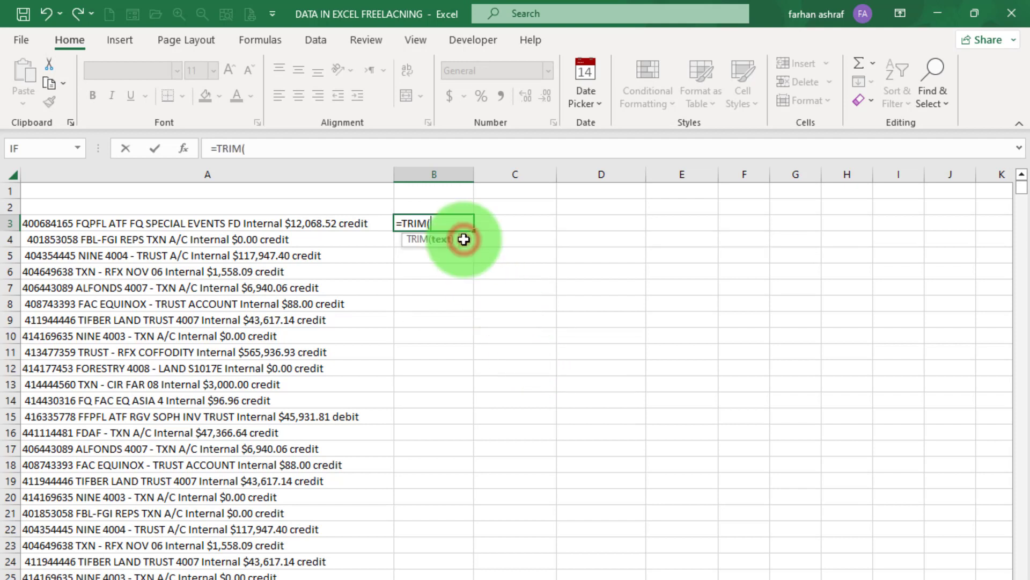
click(308, 225)
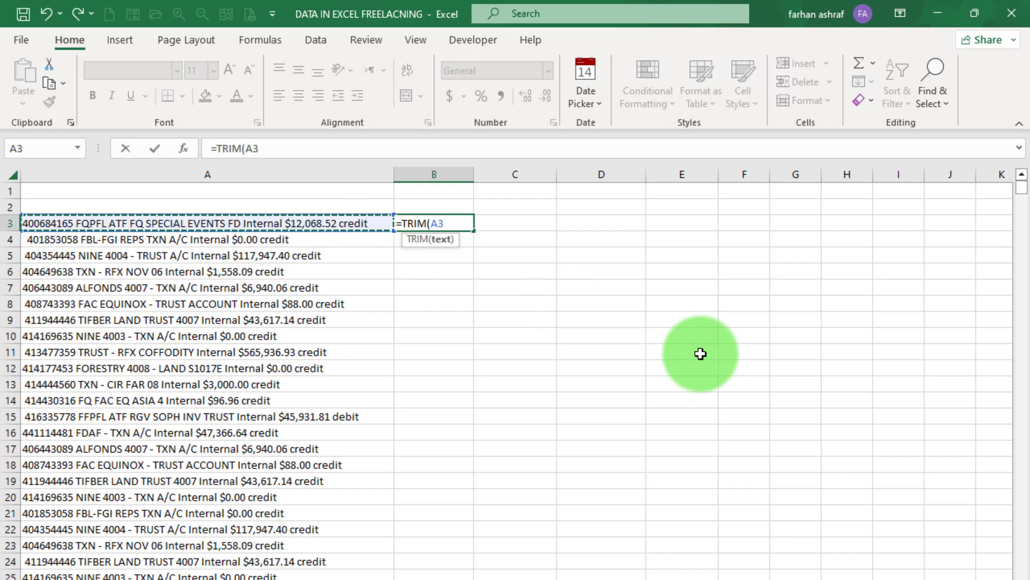
text())
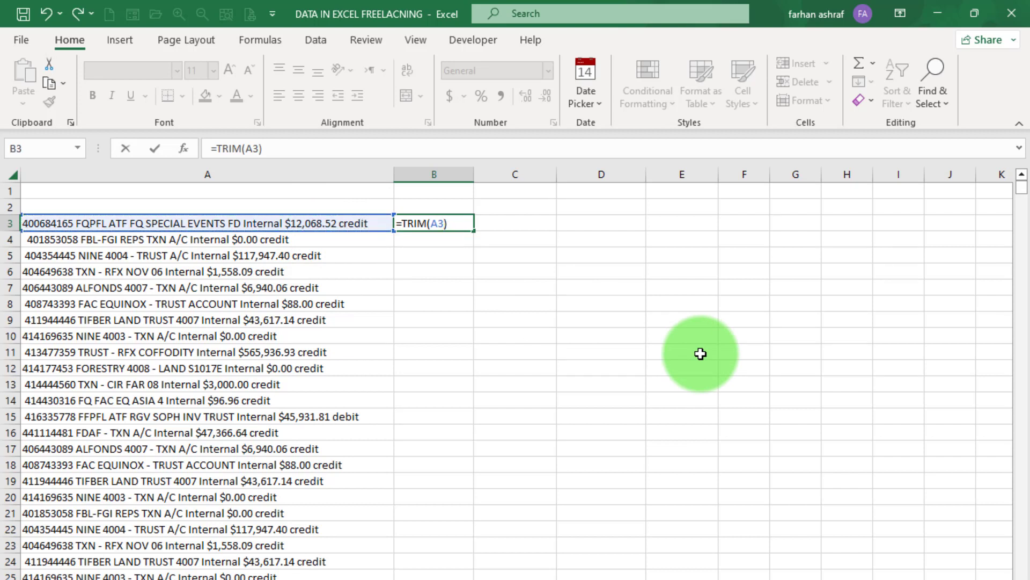
key(Return)
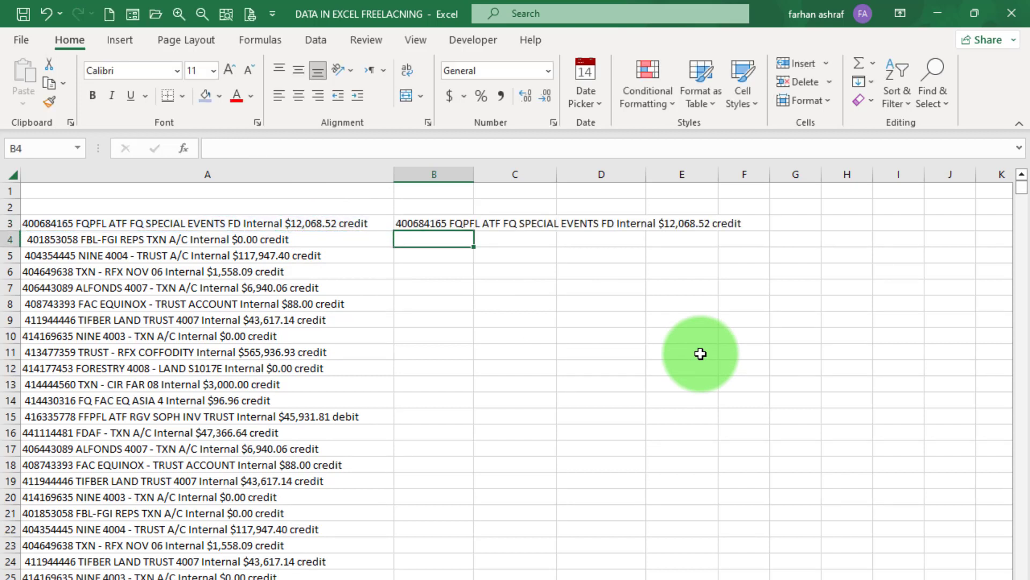
double_click(474, 174)
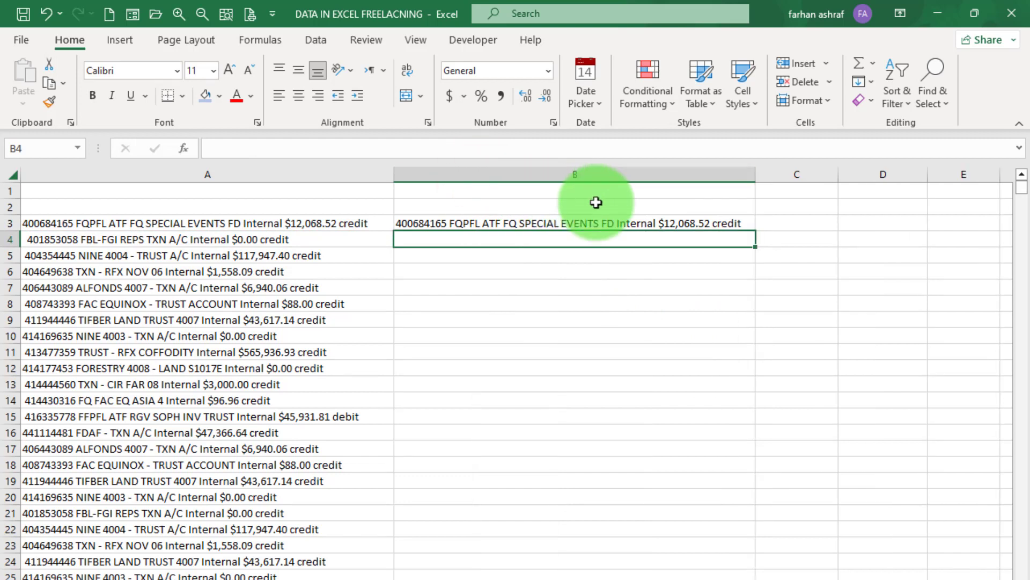
click(686, 223)
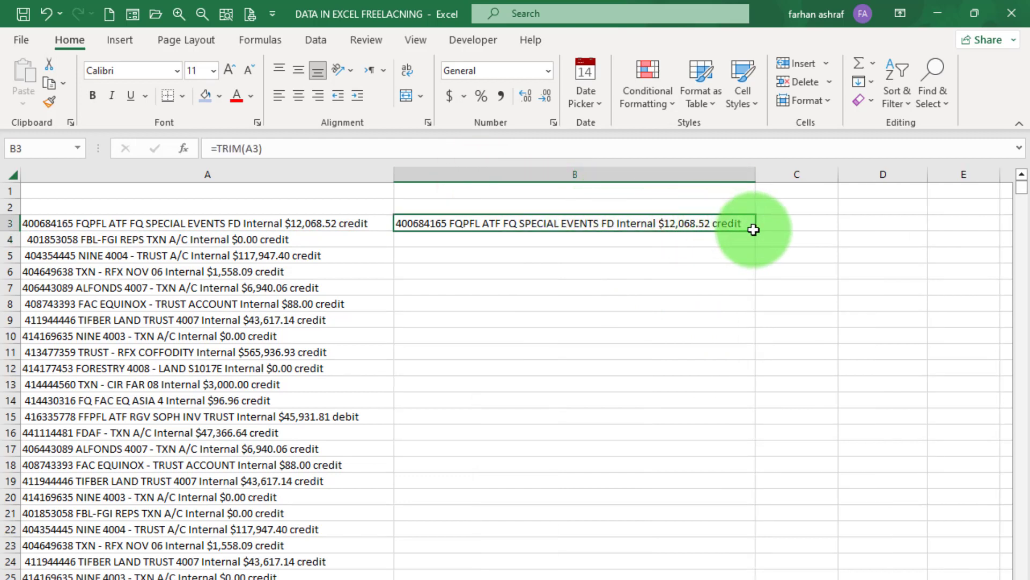
drag(755, 231, 752, 239)
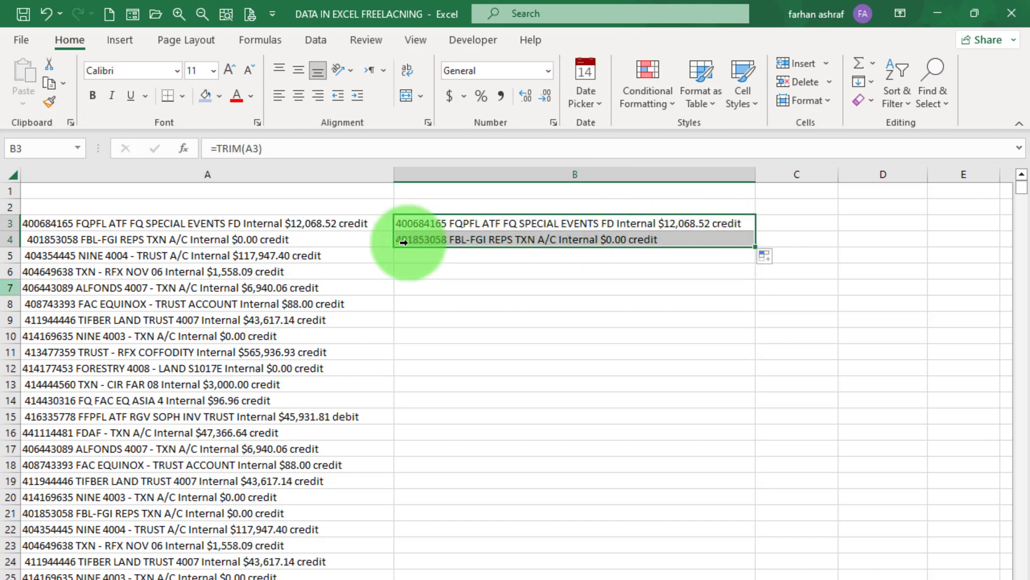
- Fill the TRIM formula down column B, then select B3 to the last row and copy it
double_click(755, 247)
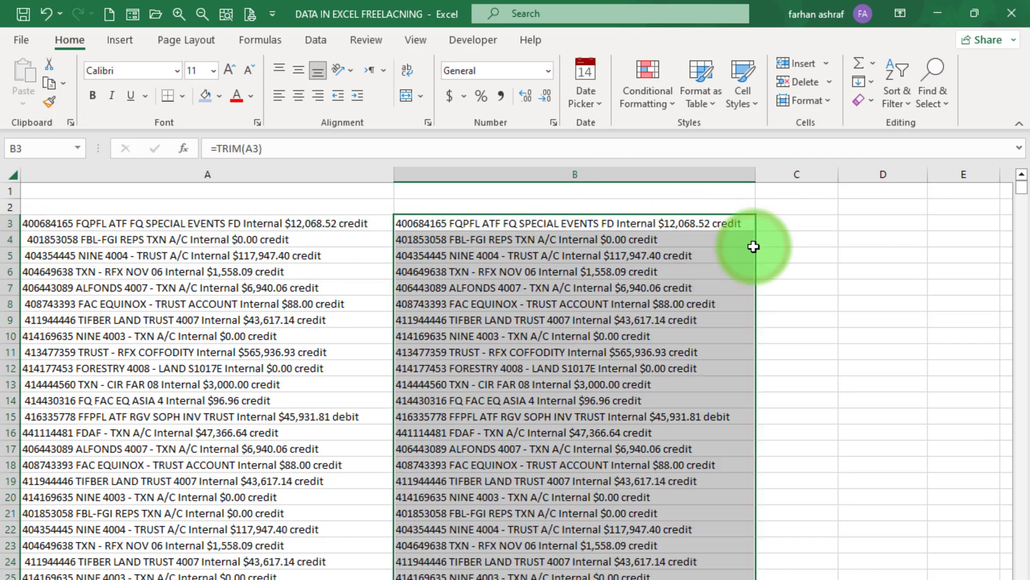
scroll(753, 246, down, 10)
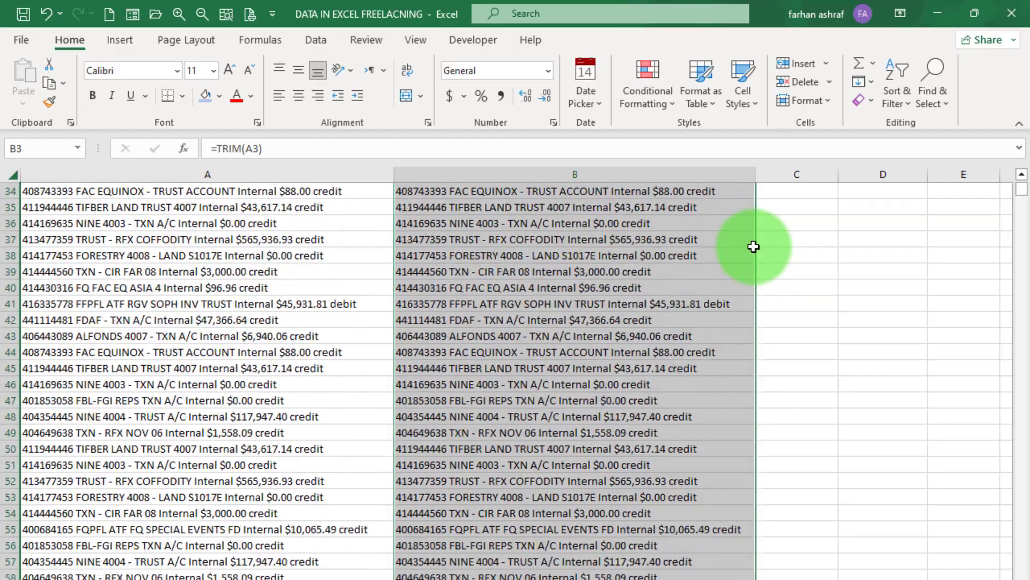
mouse_move(1022, 189)
mouse_down()
mouse_move(1025, 506)
mouse_move(1011, 184)
mouse_up()
click(564, 206)
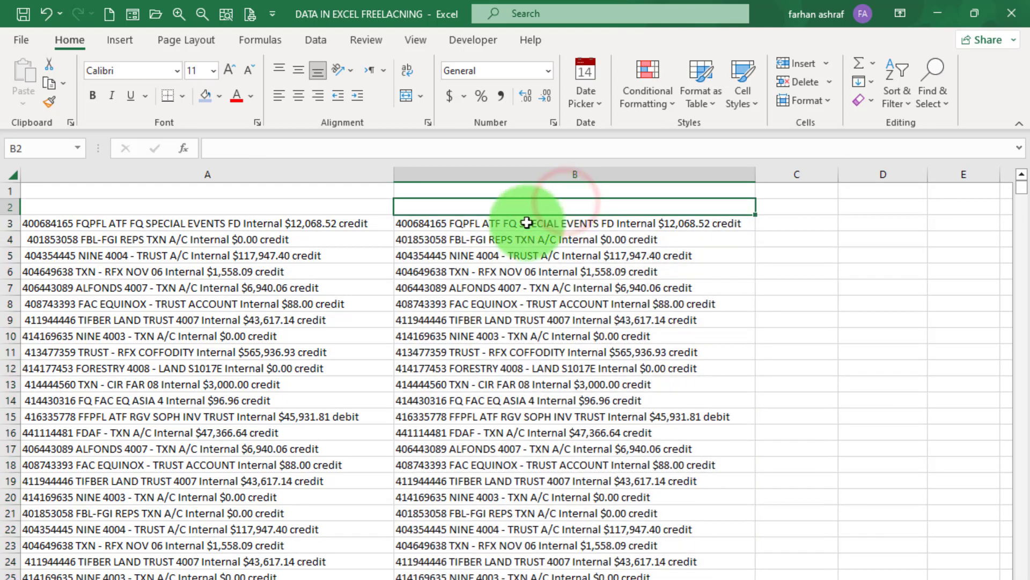
click(524, 223)
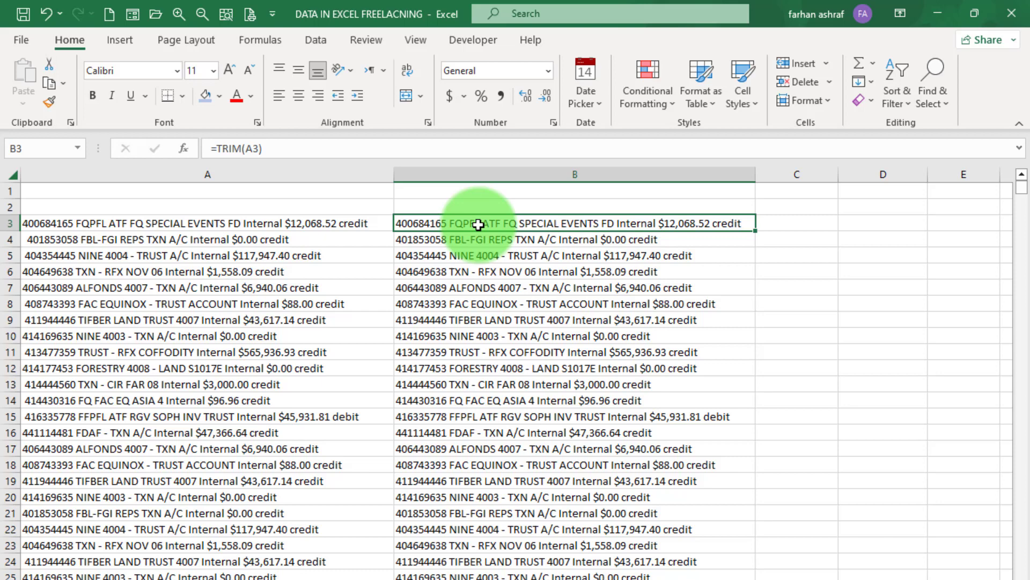
key(ctrl+shift+Down)
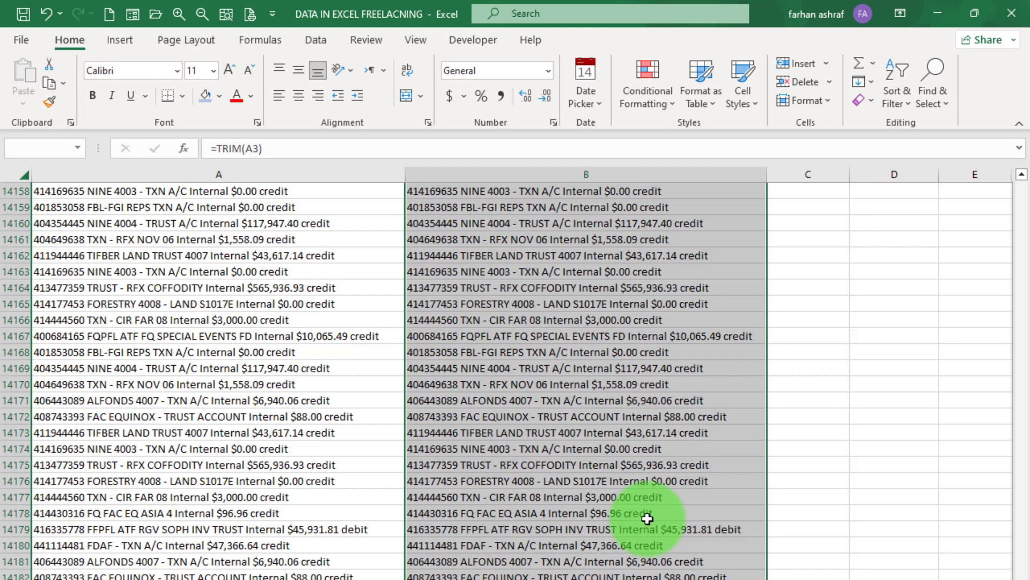
key(ctrl+BackSpace)
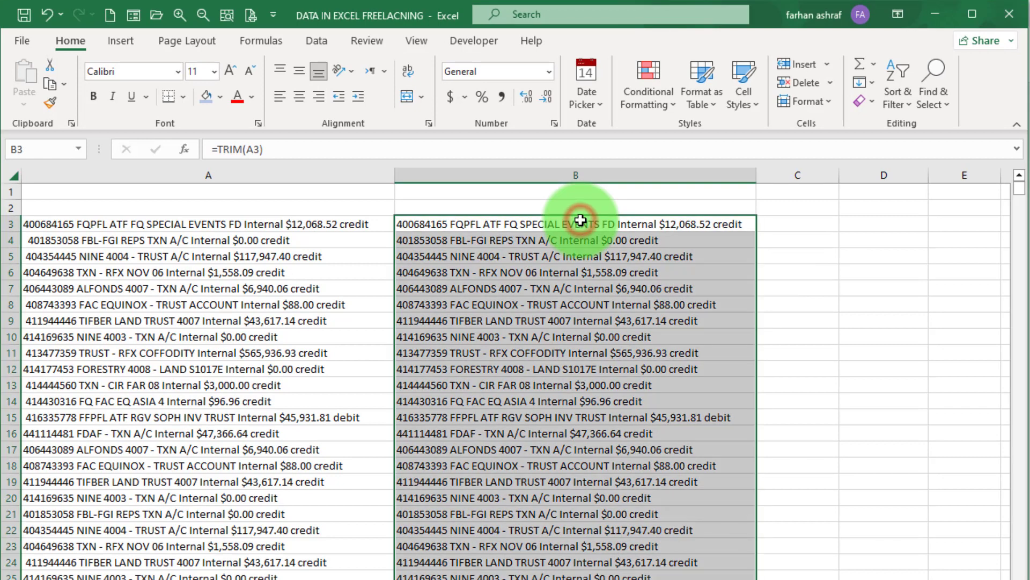
key(ctrl+c)
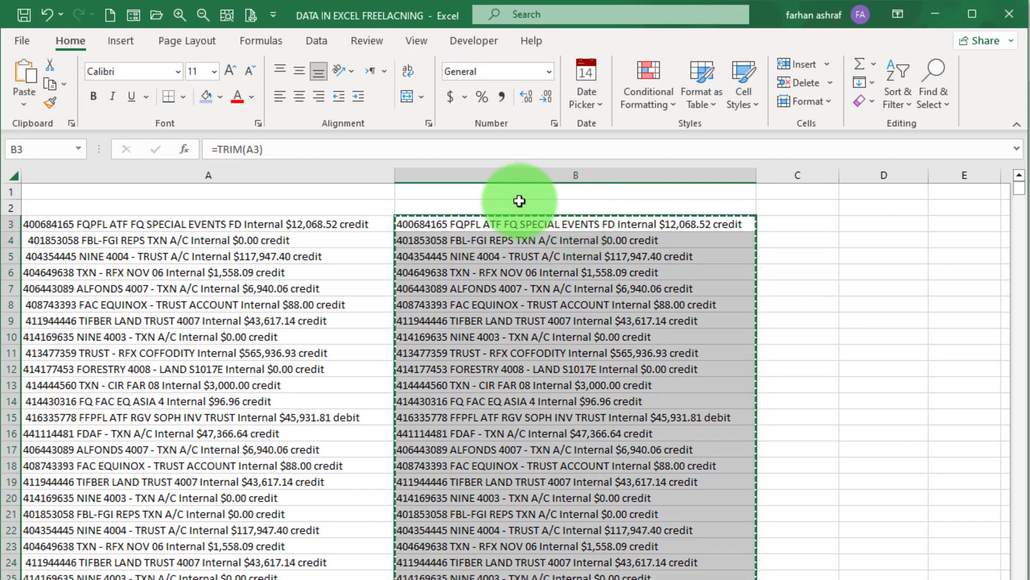
- Paste Special the copied column B as Values over its TRIM formulas
click(74, 41)
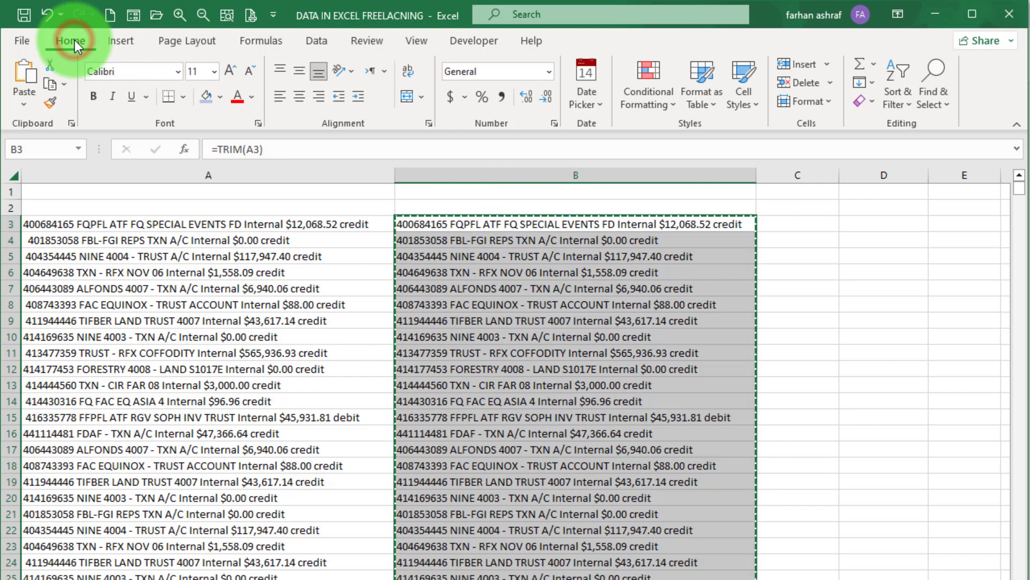
click(24, 104)
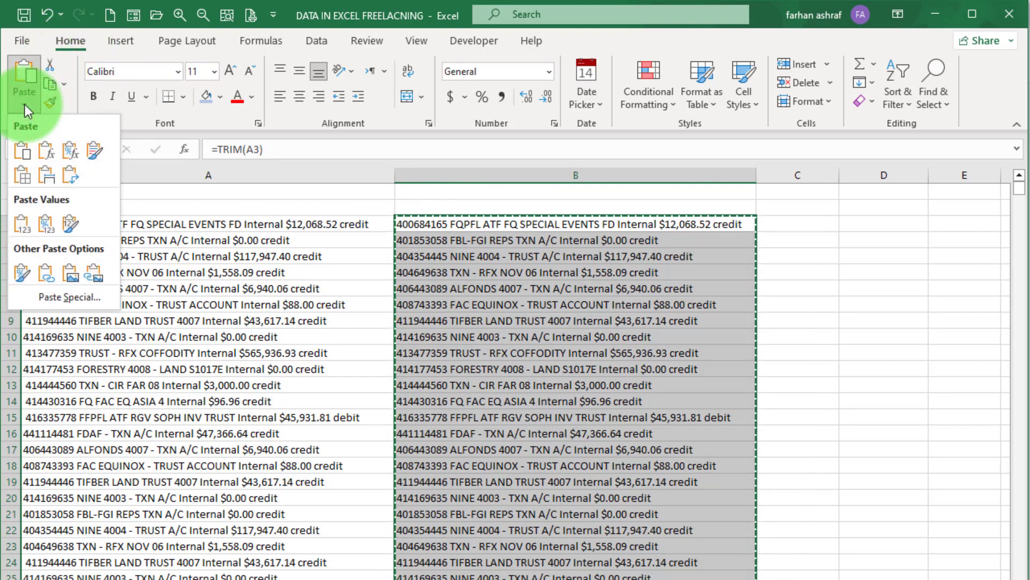
click(66, 296)
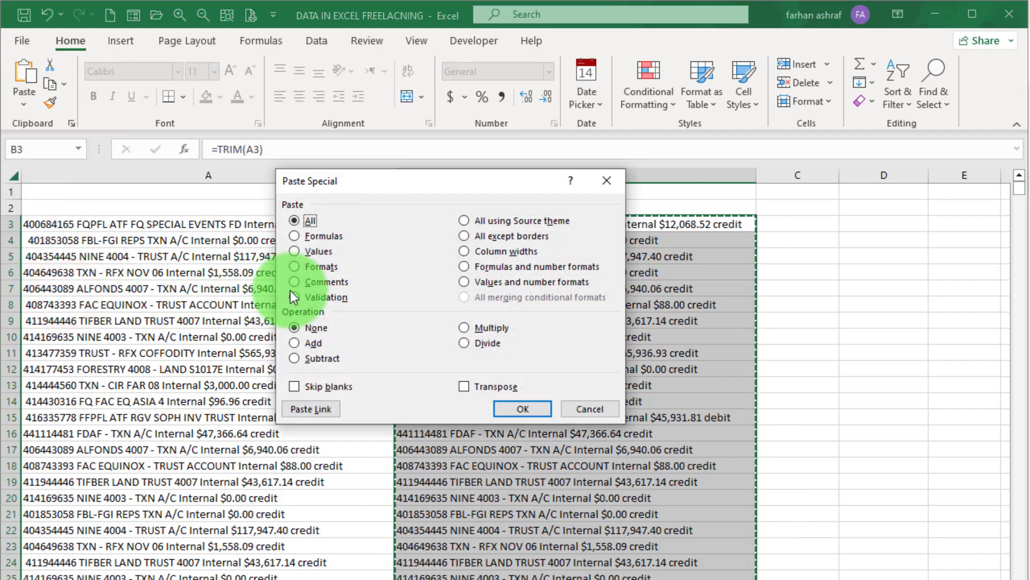
click(295, 250)
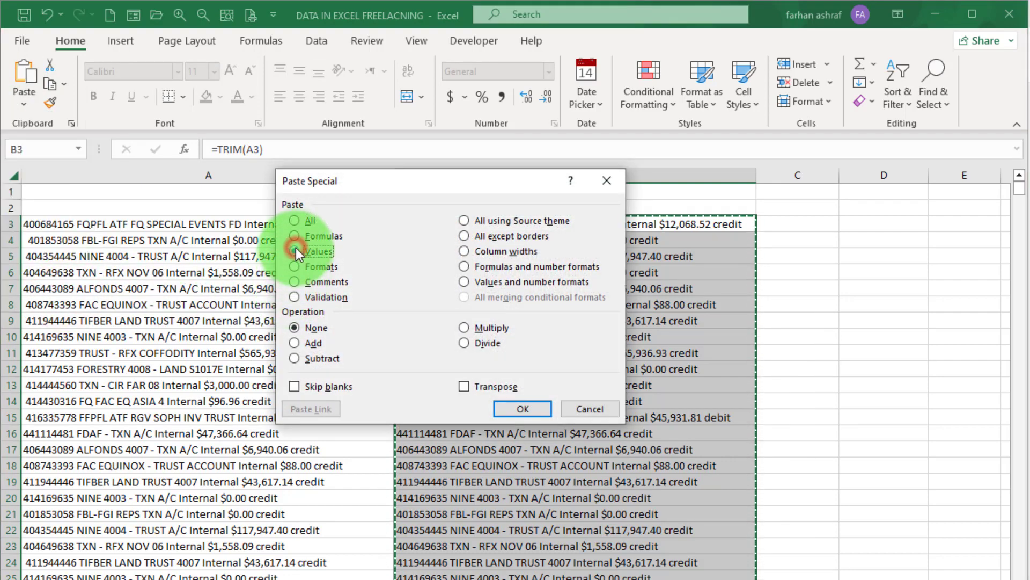
click(523, 408)
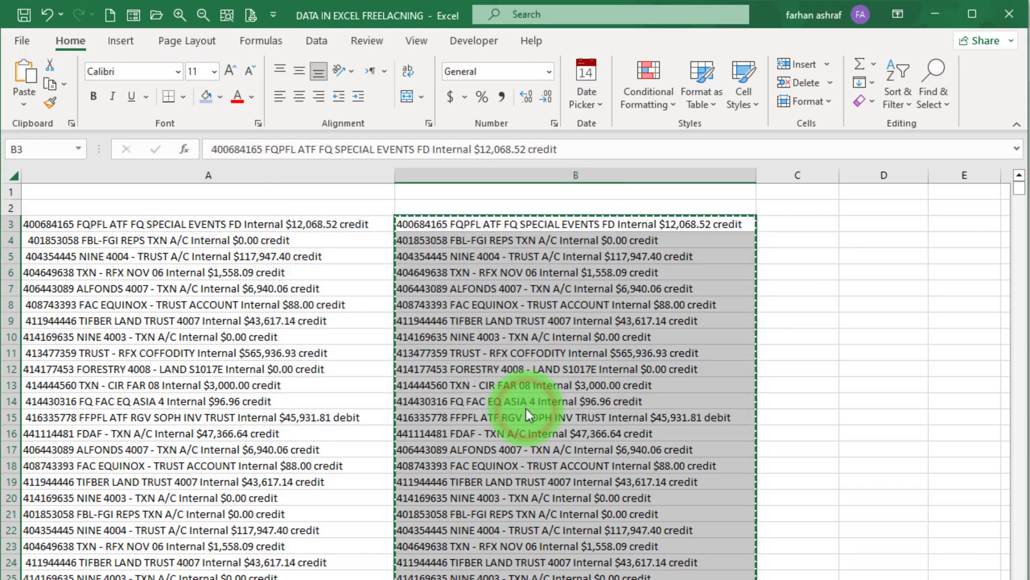
click(485, 250)
click(501, 224)
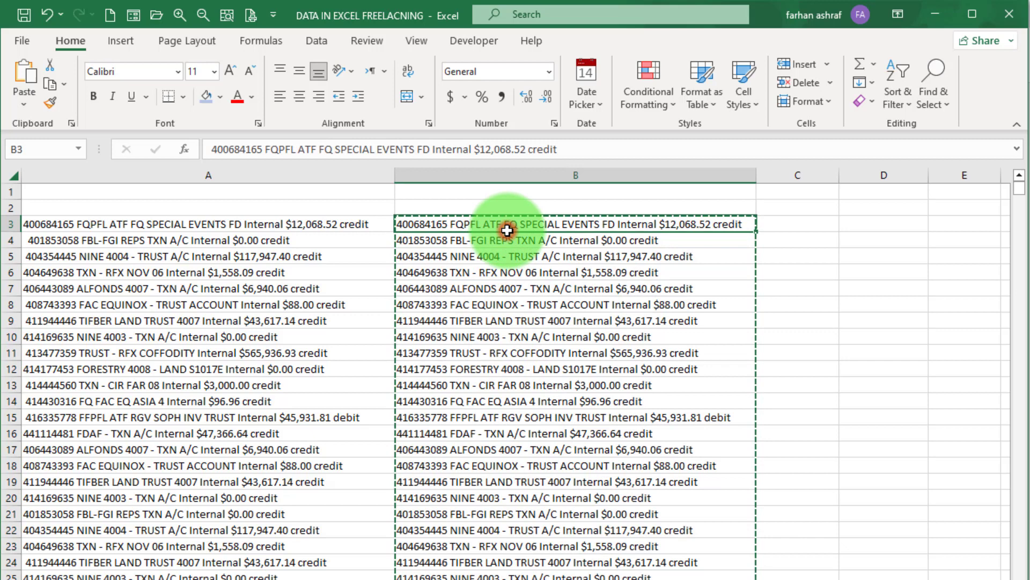
click(821, 337)
key(Escape)
- Spot-check several pasted rows for plain text, then select C3
click(576, 225)
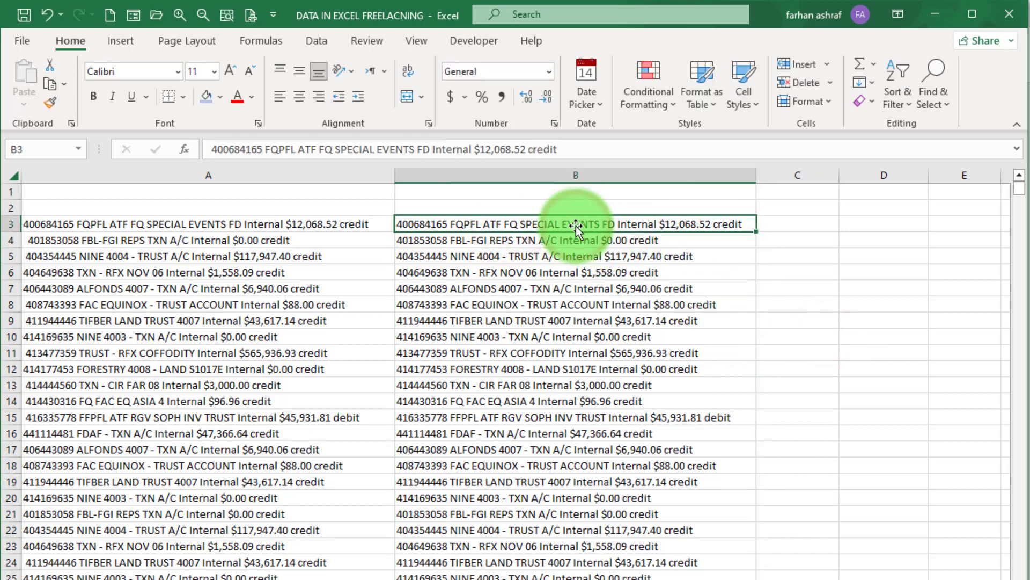
click(501, 272)
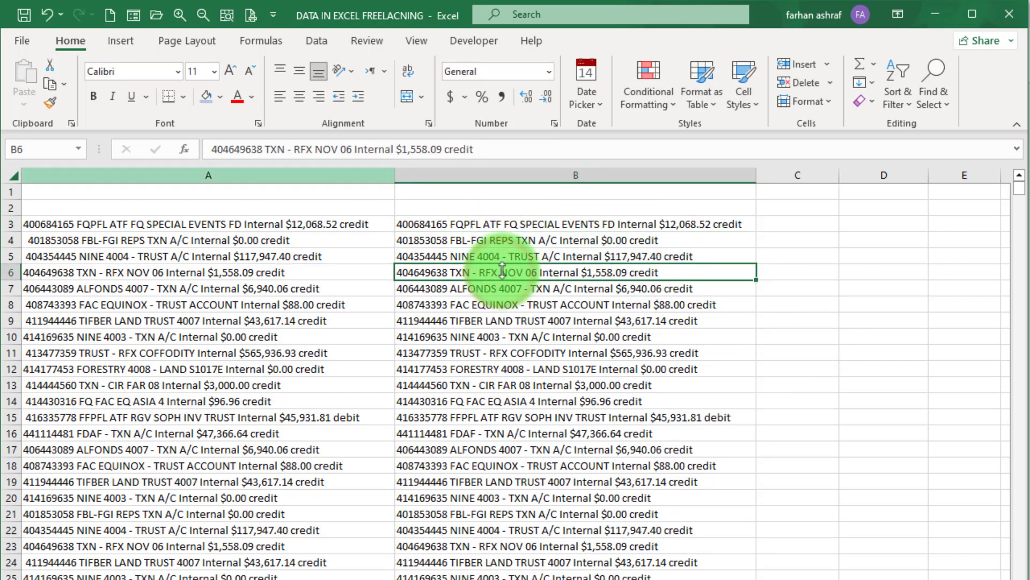
click(511, 257)
click(514, 353)
click(612, 417)
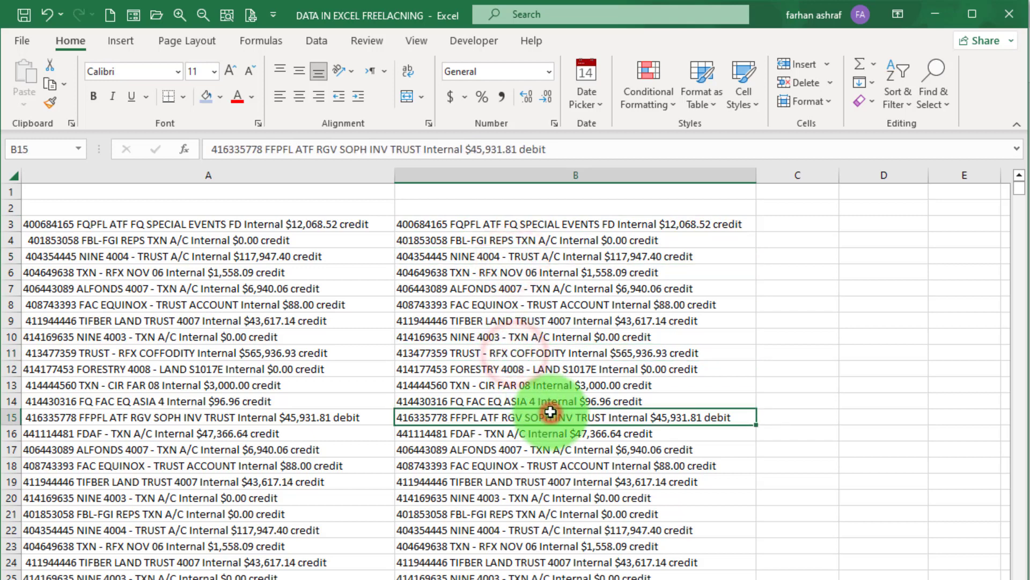
click(537, 353)
click(533, 337)
click(526, 304)
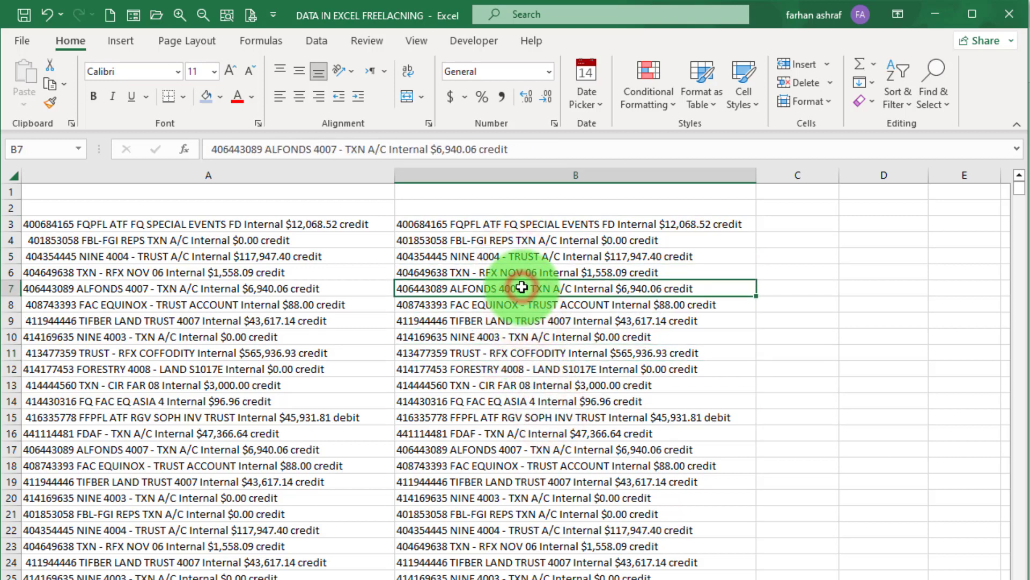
click(818, 266)
click(795, 223)
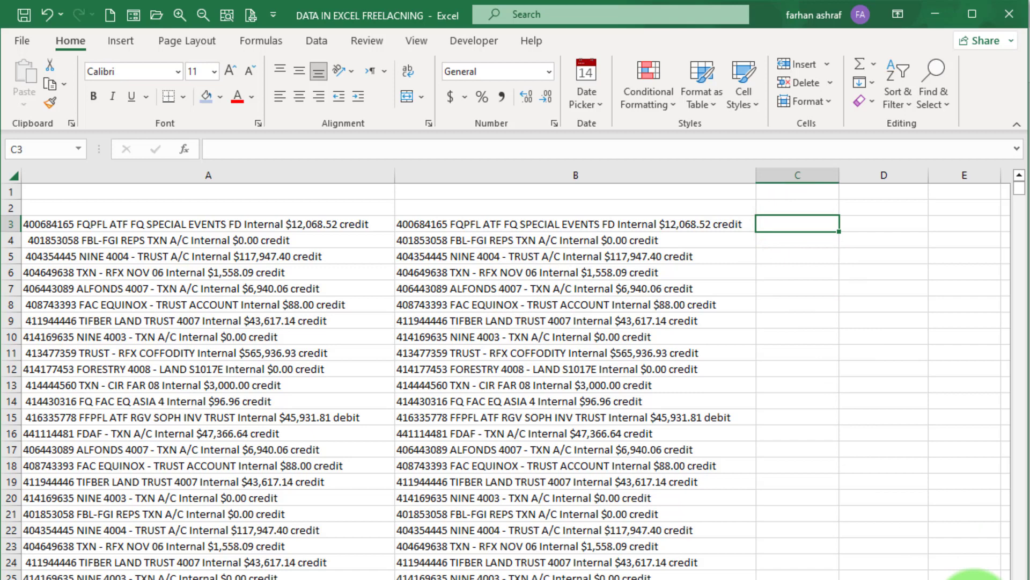
- Enter =LEFT(B3,9) in C3 and fill it down column C
text(=)
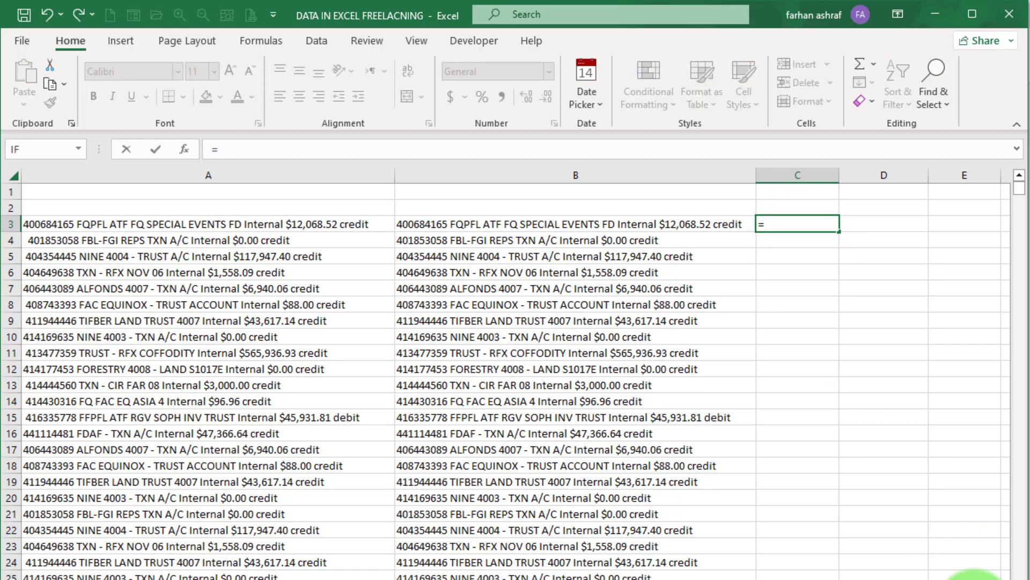
text(Left)
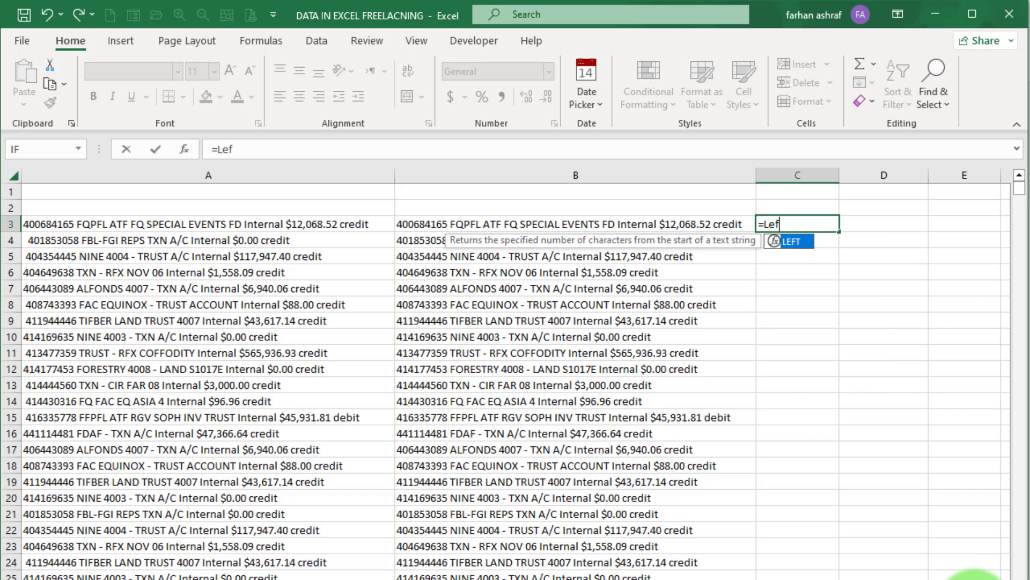
double_click(789, 241)
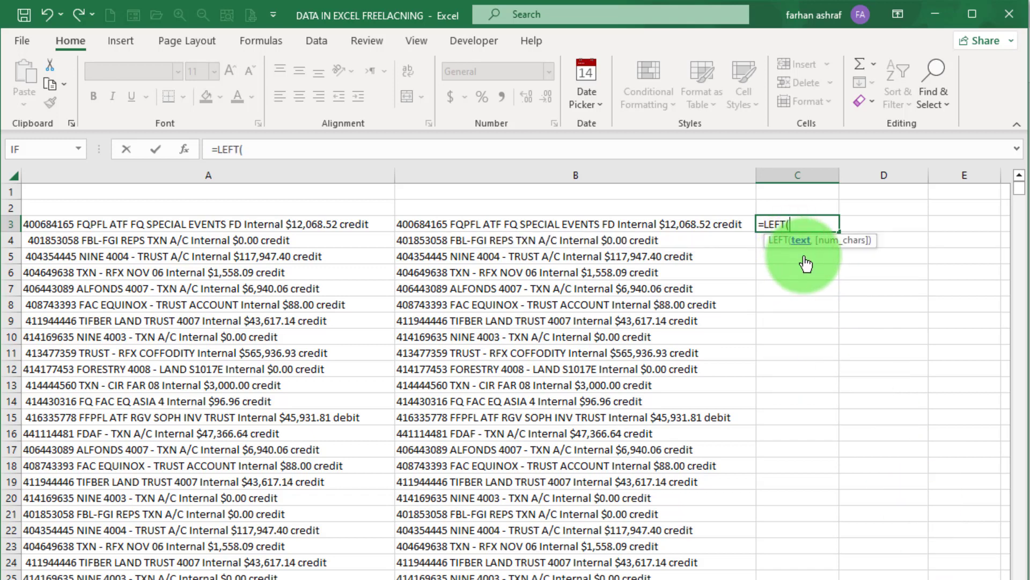
click(556, 226)
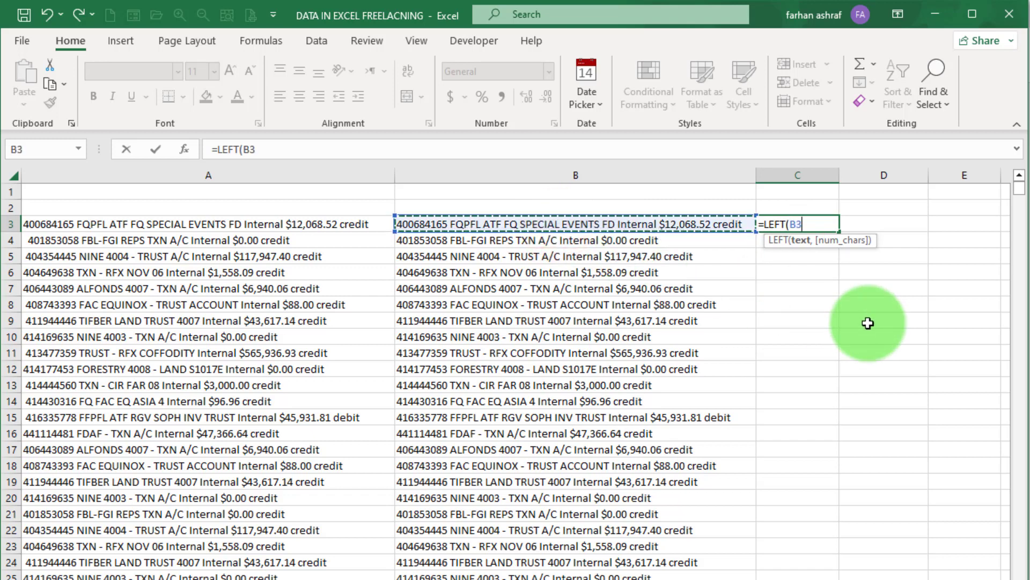
text(,9)
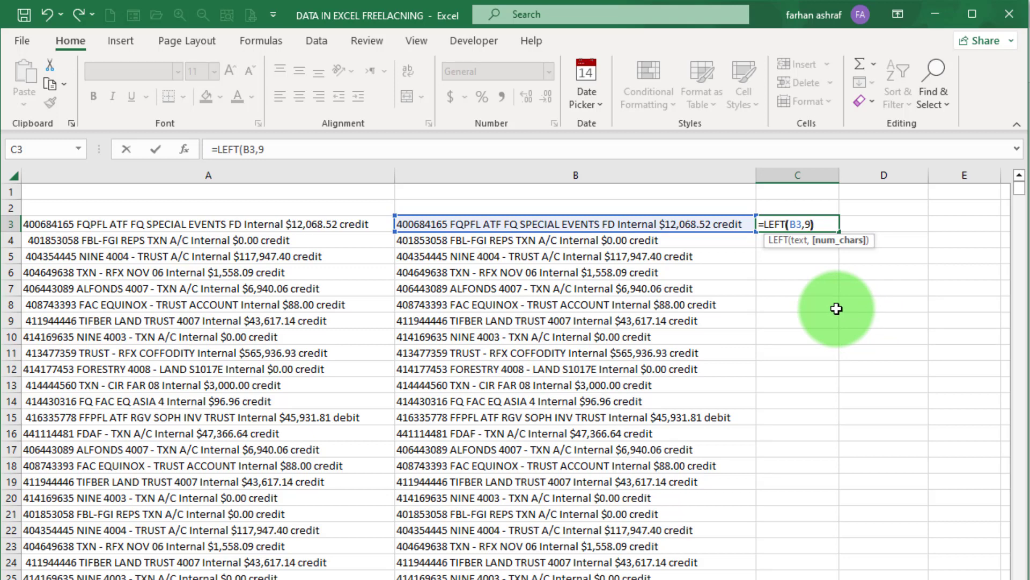
text())
key(Return)
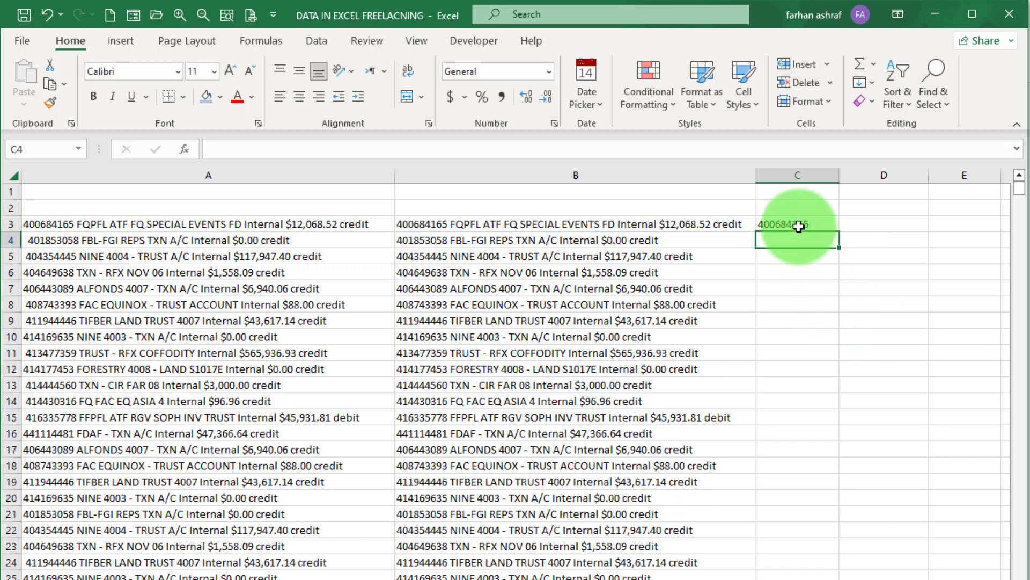
click(797, 225)
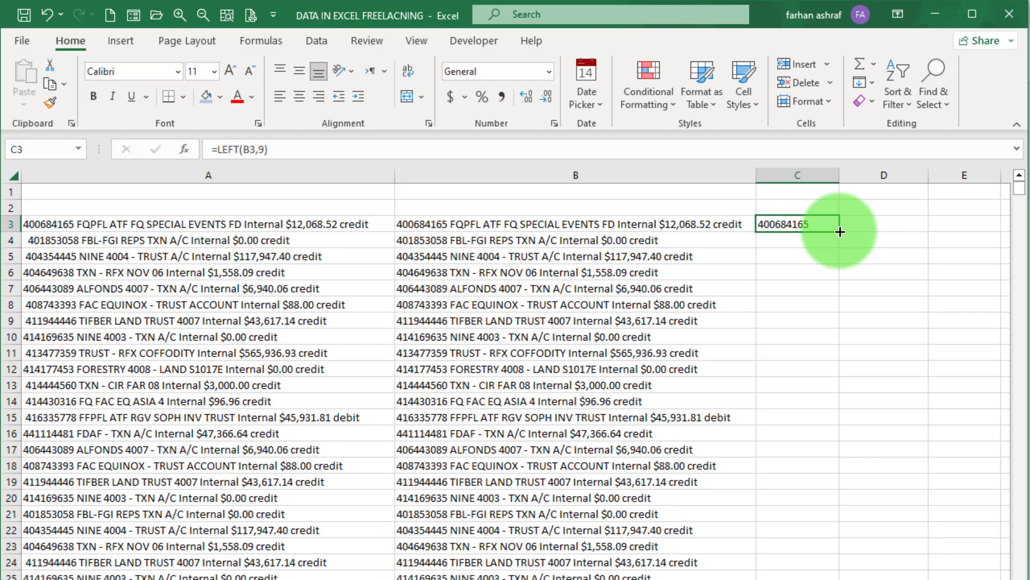
double_click(840, 232)
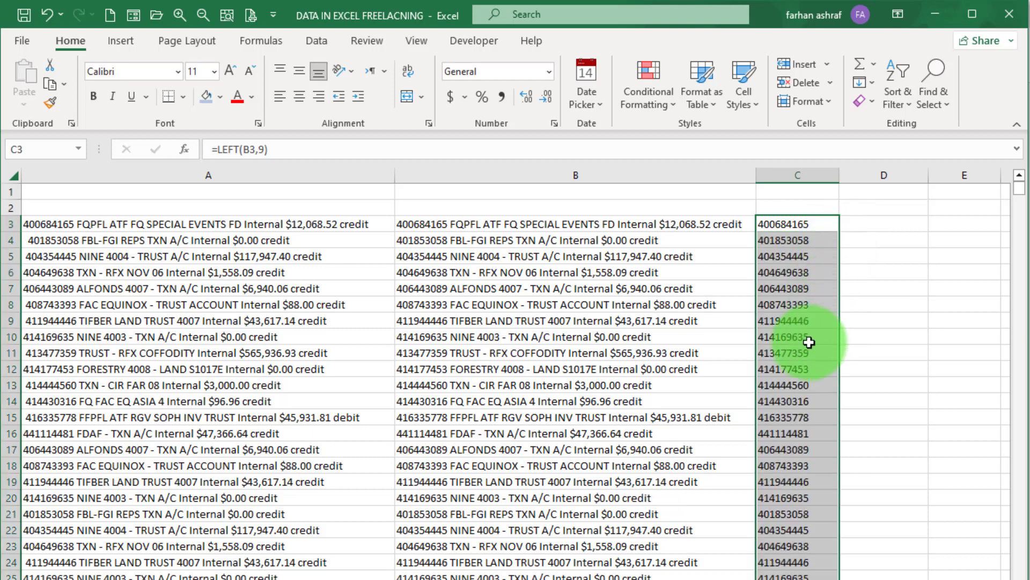
- Select column B's statement rows and run Text to Columns, Delimited, with '$' as the Other delimiter
click(584, 219)
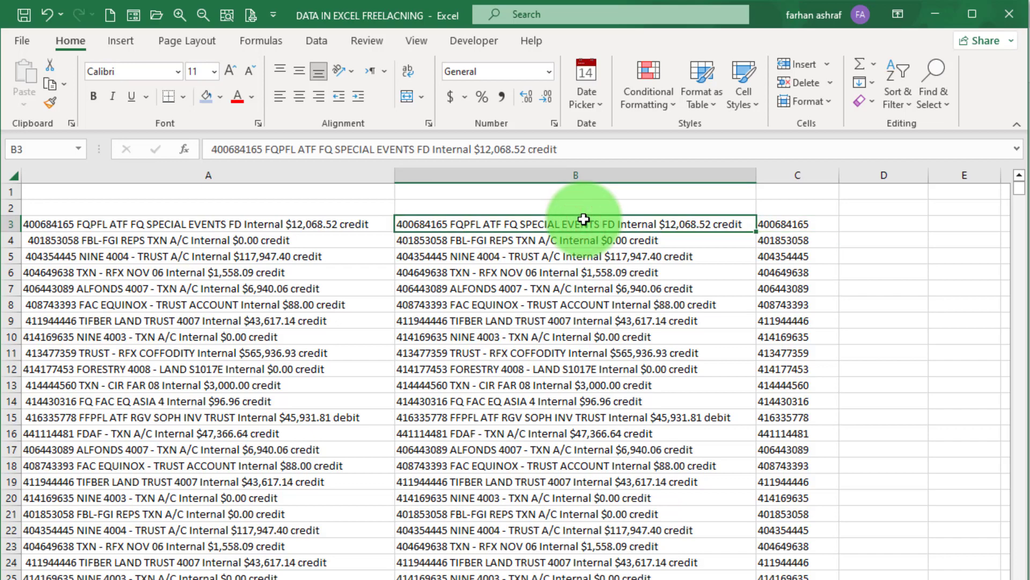
key(ctrl+shift+Down)
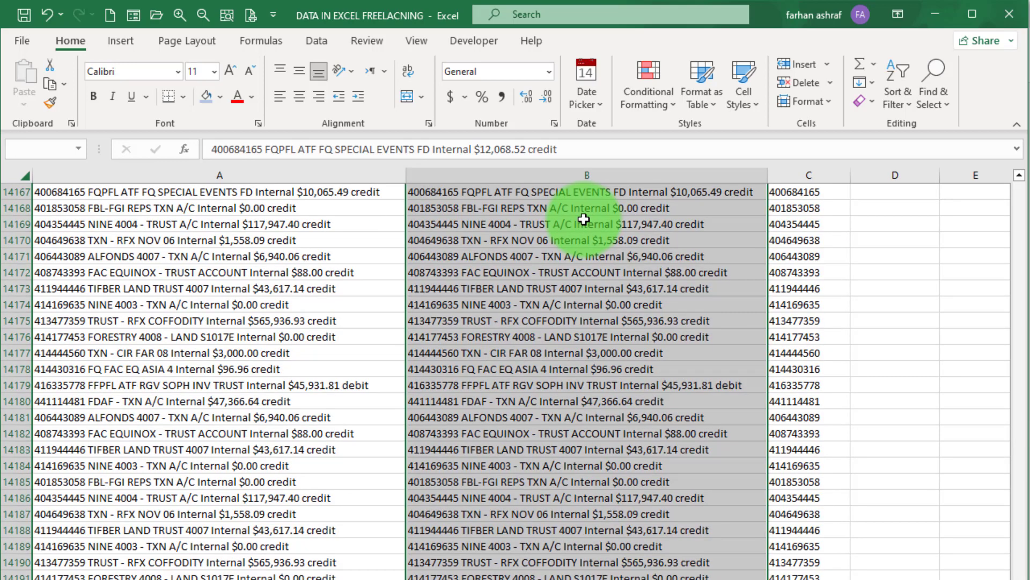
key(ctrl+BackSpace)
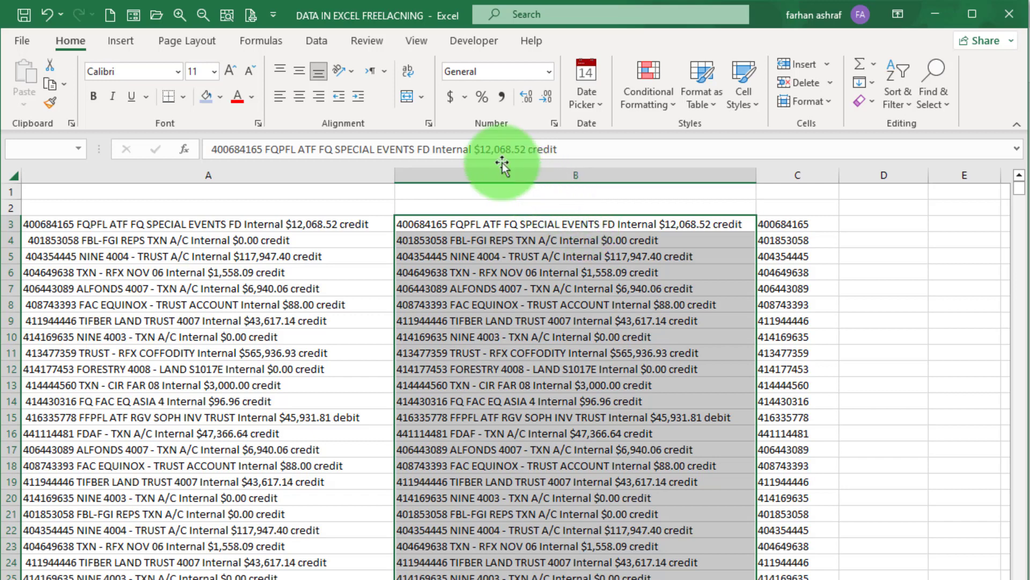
click(320, 39)
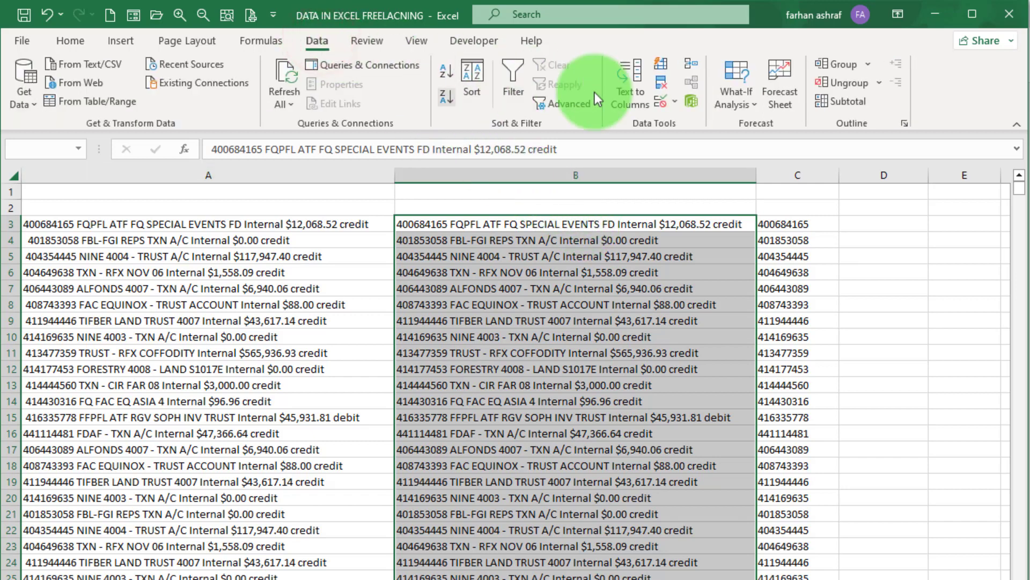
click(629, 99)
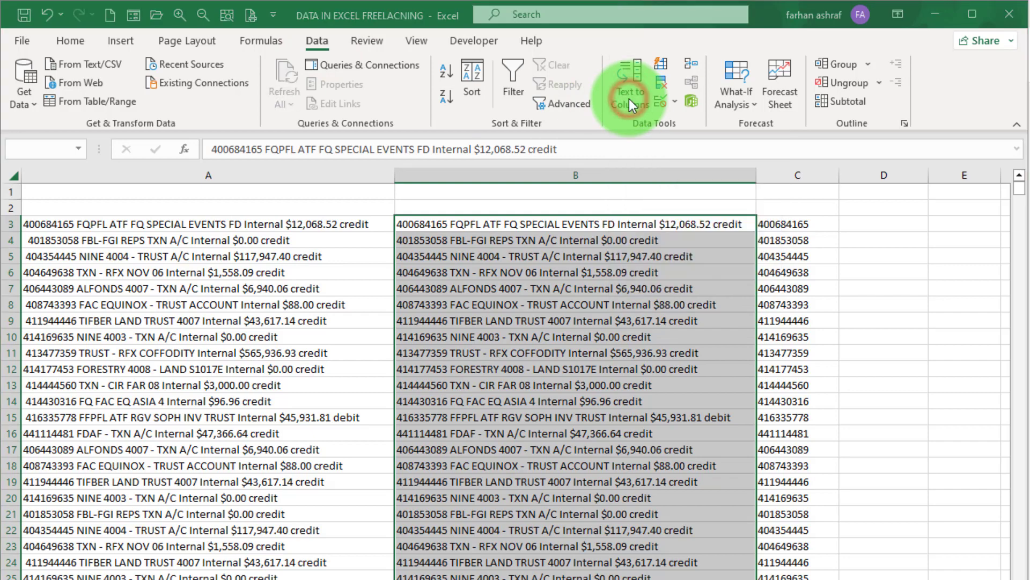
click(304, 199)
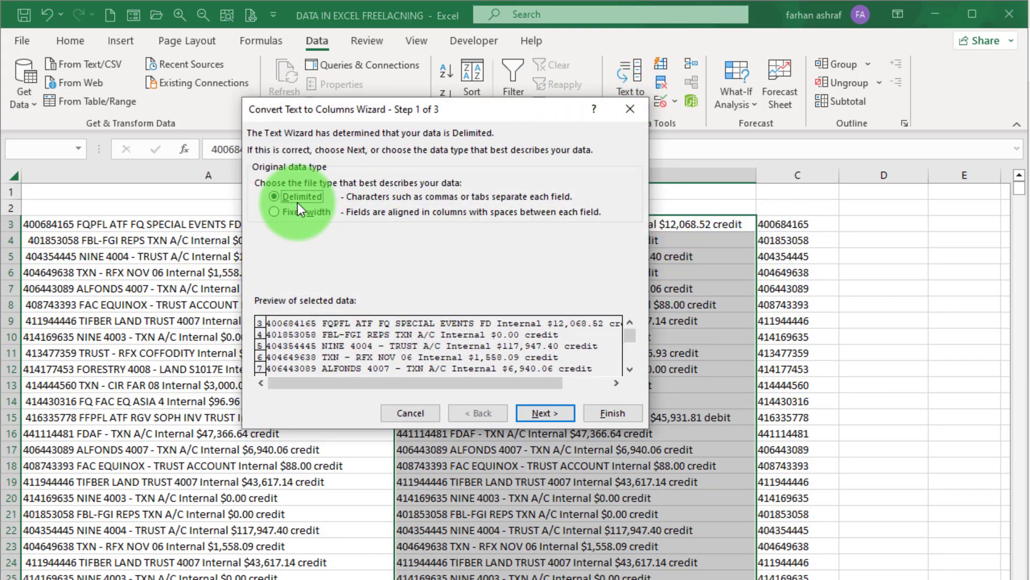
click(542, 413)
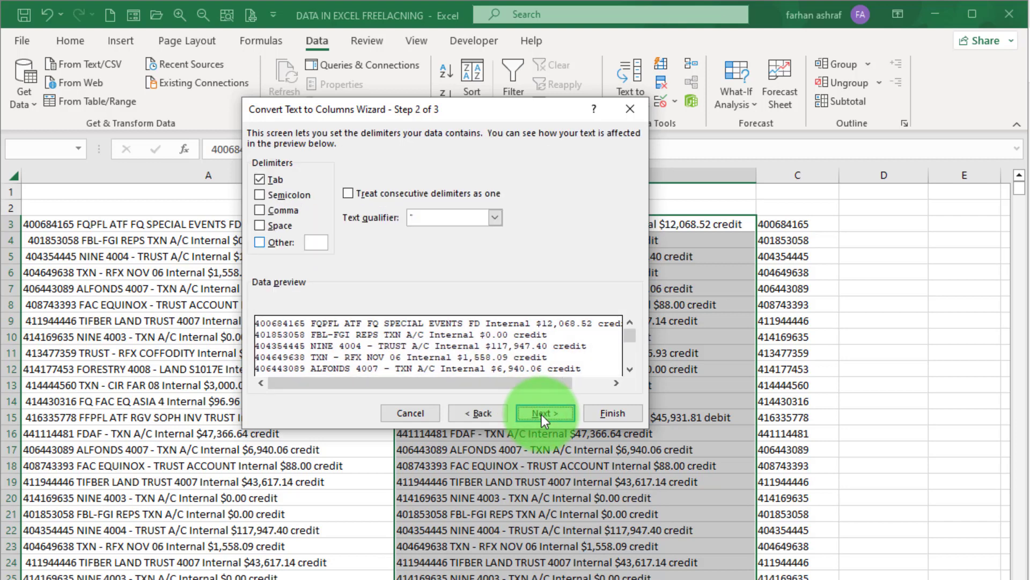
click(260, 179)
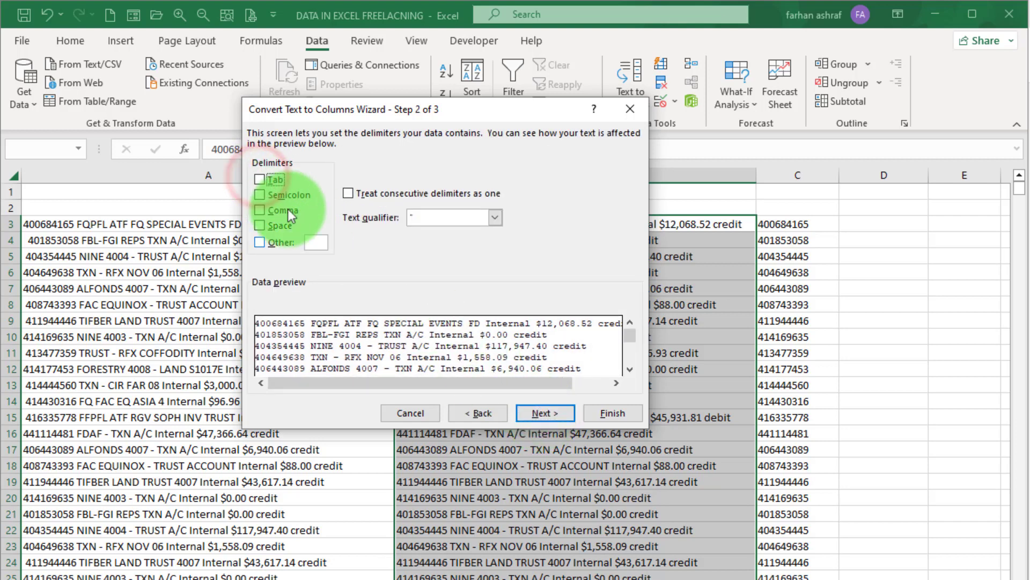
click(316, 241)
text($)
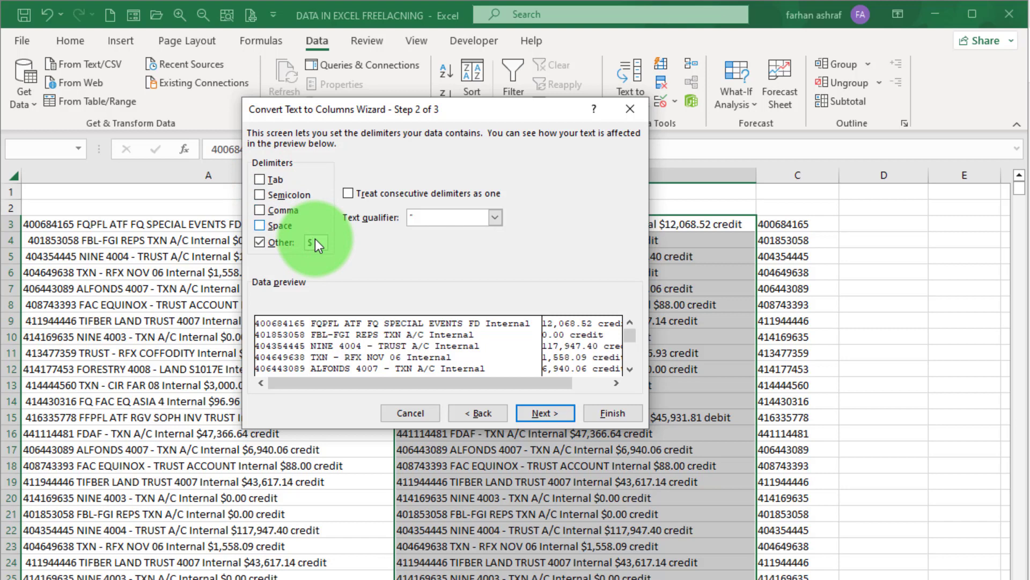
- Skip the text before the dollar sign and send the split results to $D$3
click(536, 412)
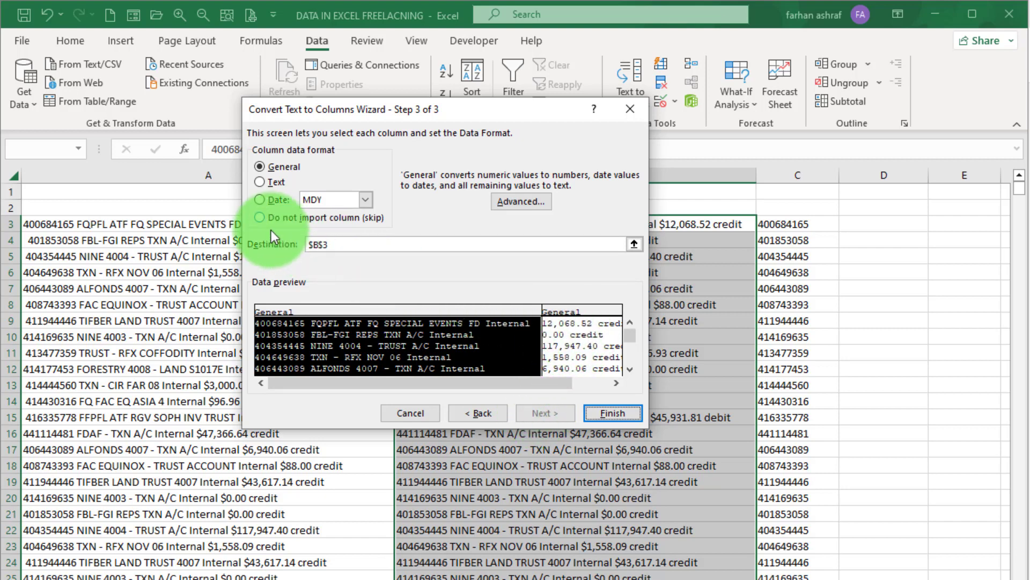
click(258, 217)
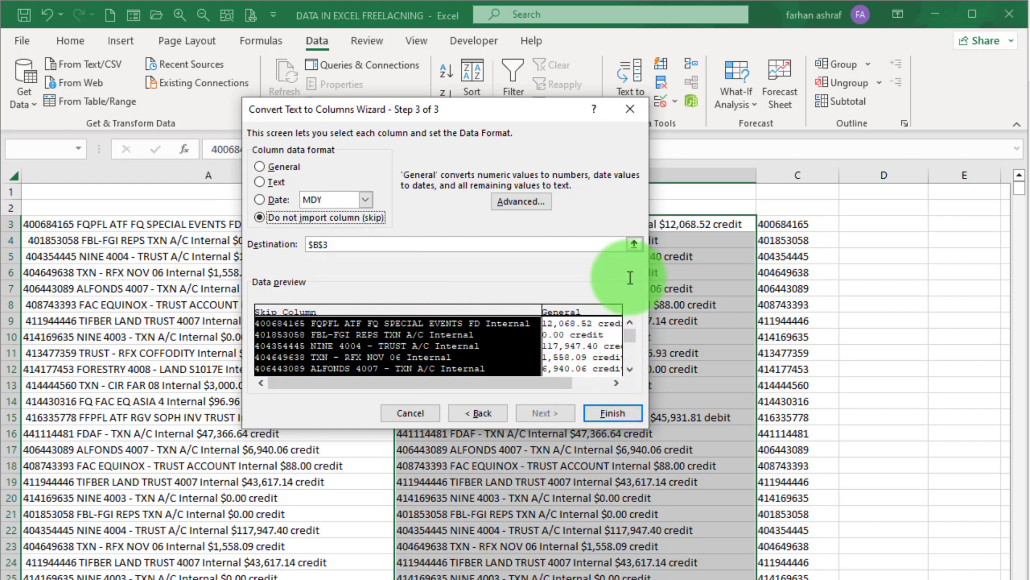
click(633, 244)
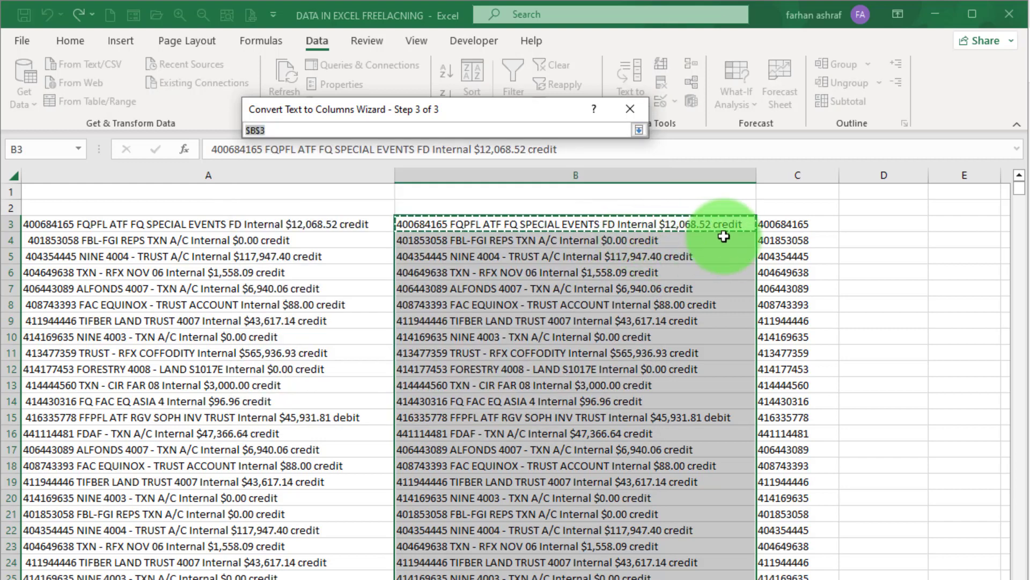
click(883, 225)
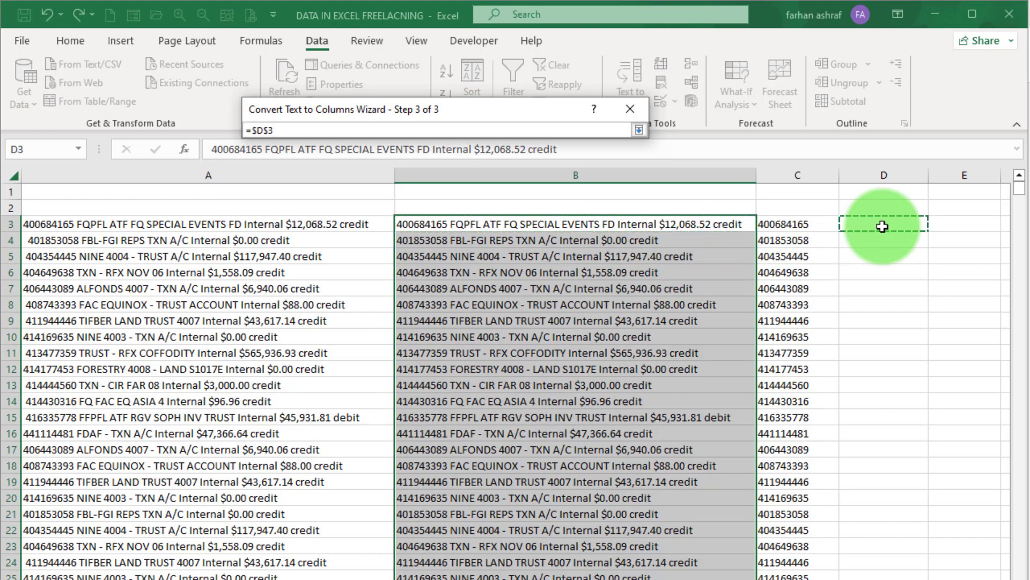
key(Return)
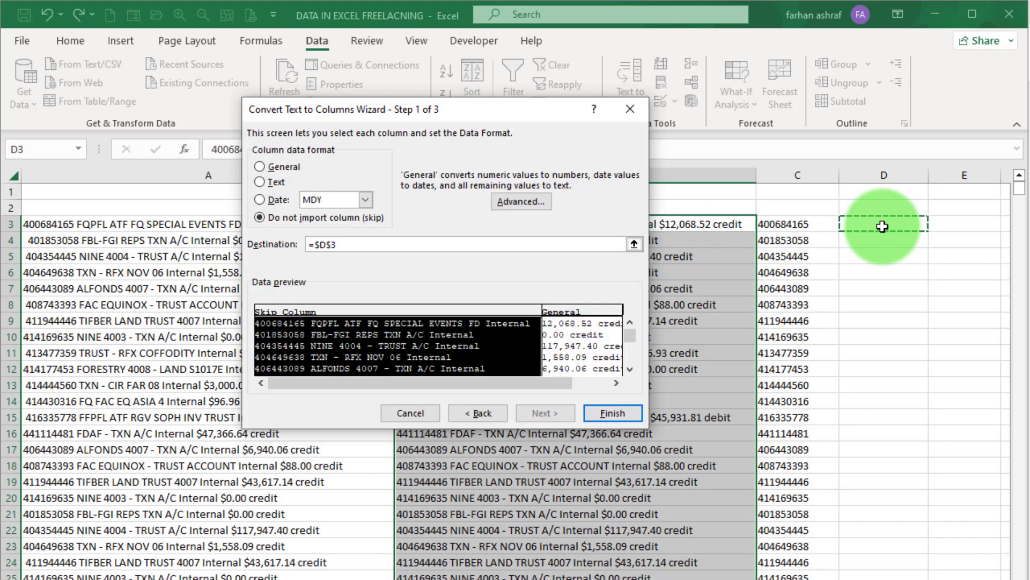
click(622, 410)
- Select column D's amounts from D3 down and start Text to Columns on them
scroll(483, 322, right, 1)
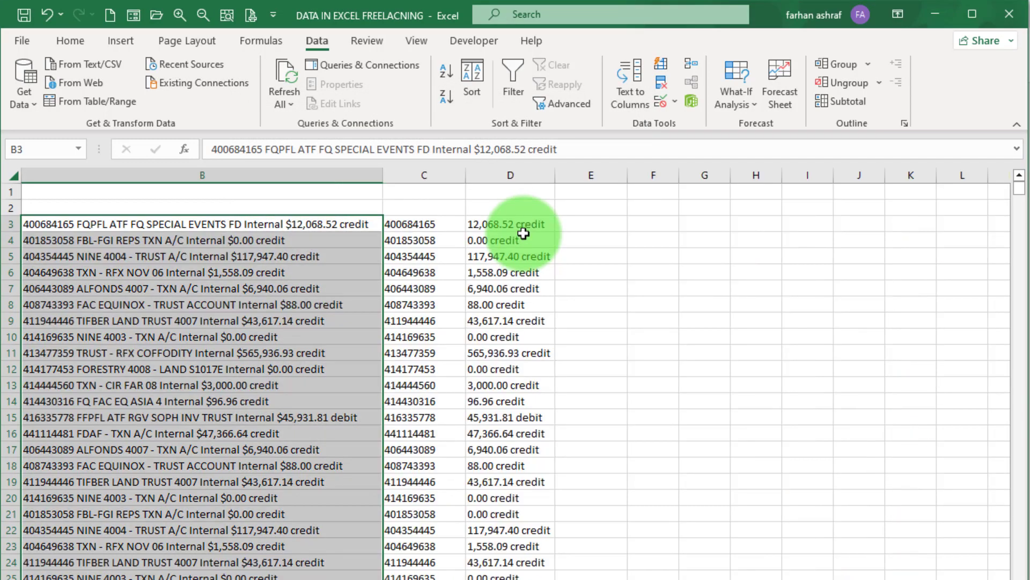
click(523, 223)
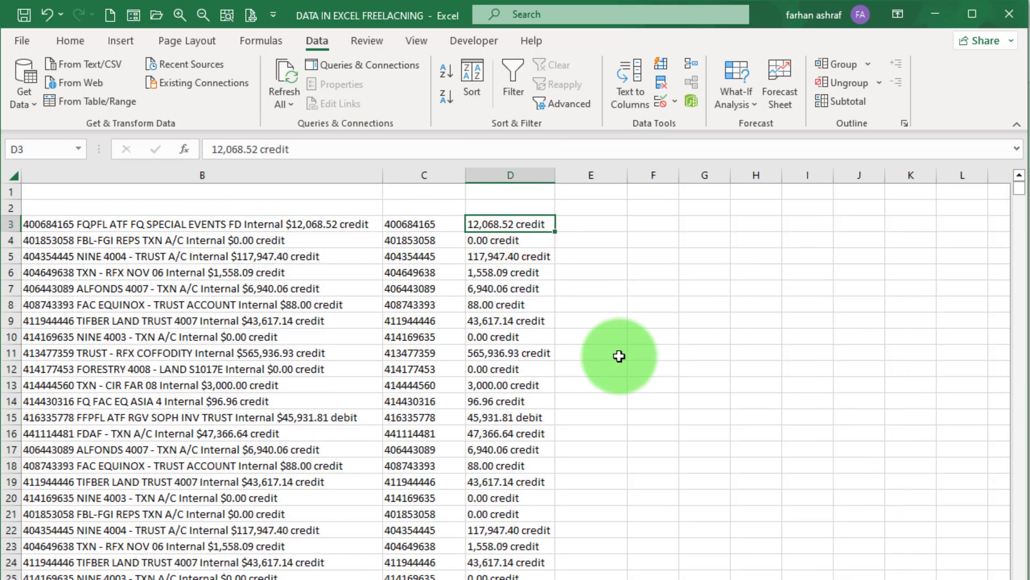
key(ctrl+shift+Down)
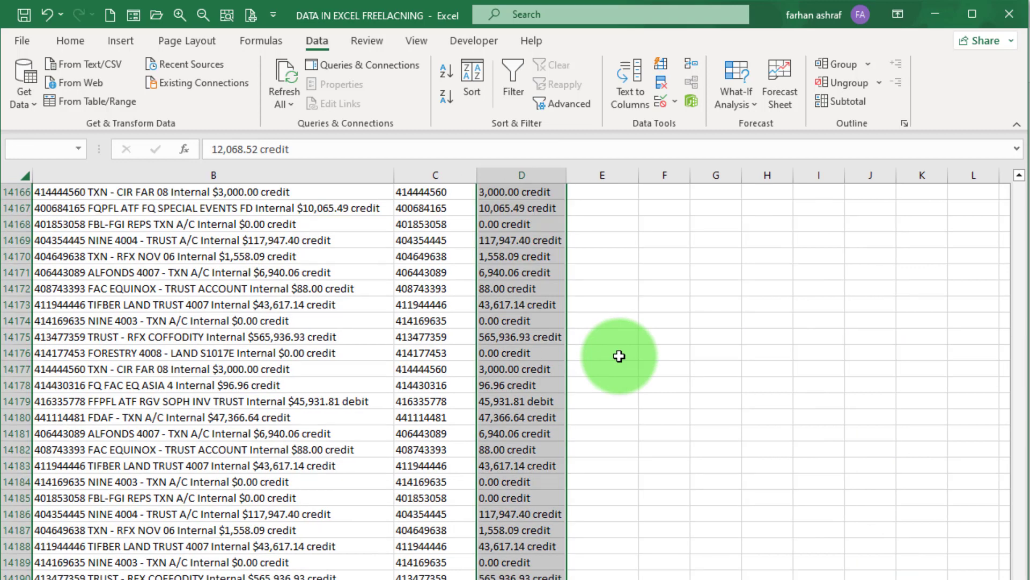
key(ctrl+BackSpace)
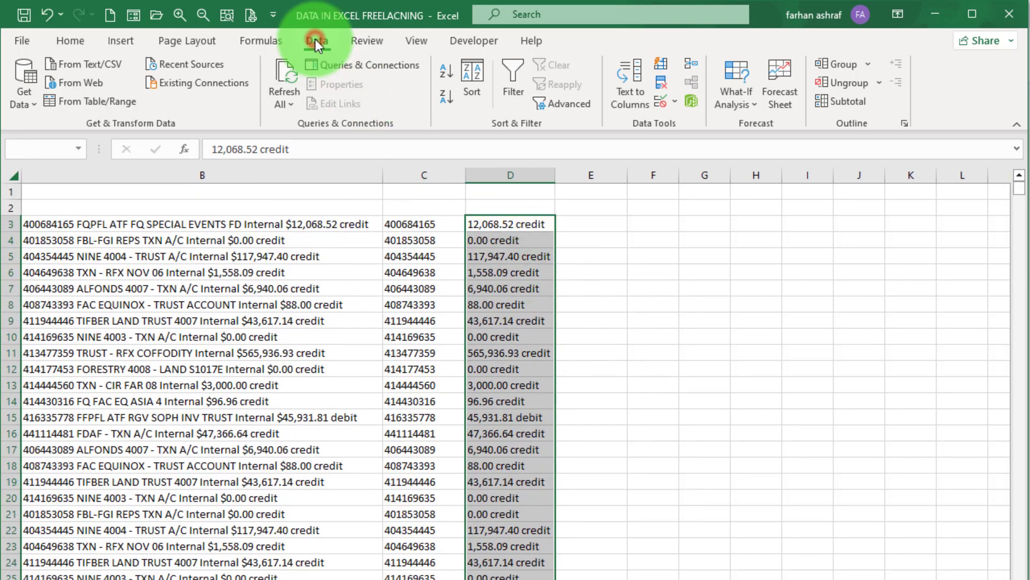
click(316, 41)
click(632, 89)
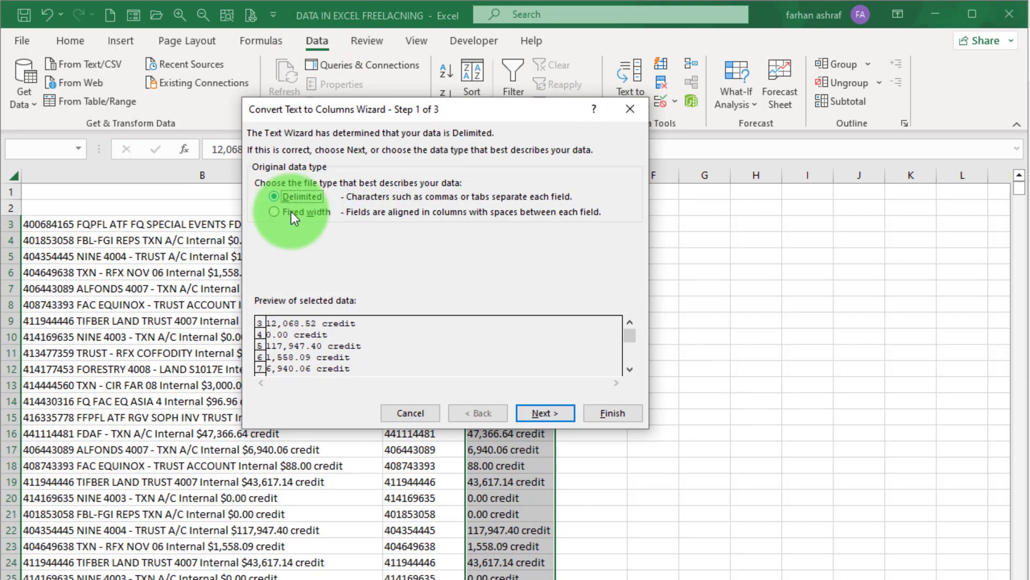
- Split at spaces instead of '$', leaving amounts in D and credit/debit words in E
click(545, 413)
click(314, 244)
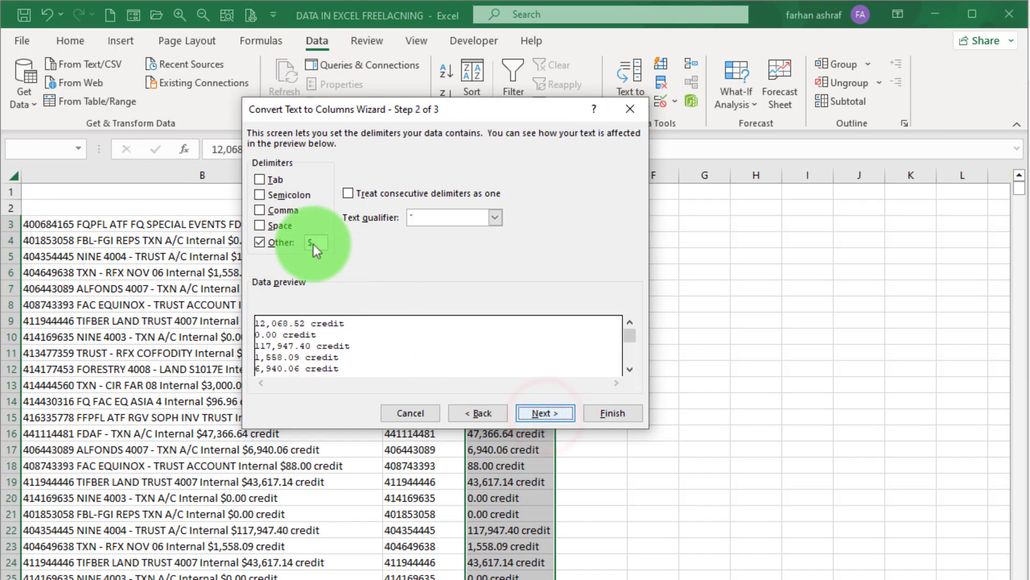
text($)
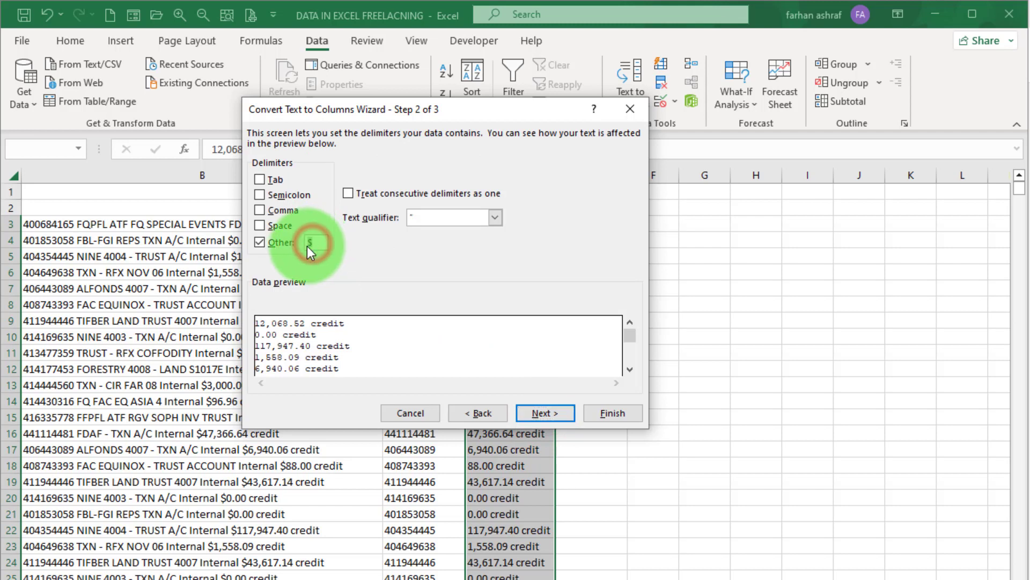
click(263, 243)
click(260, 225)
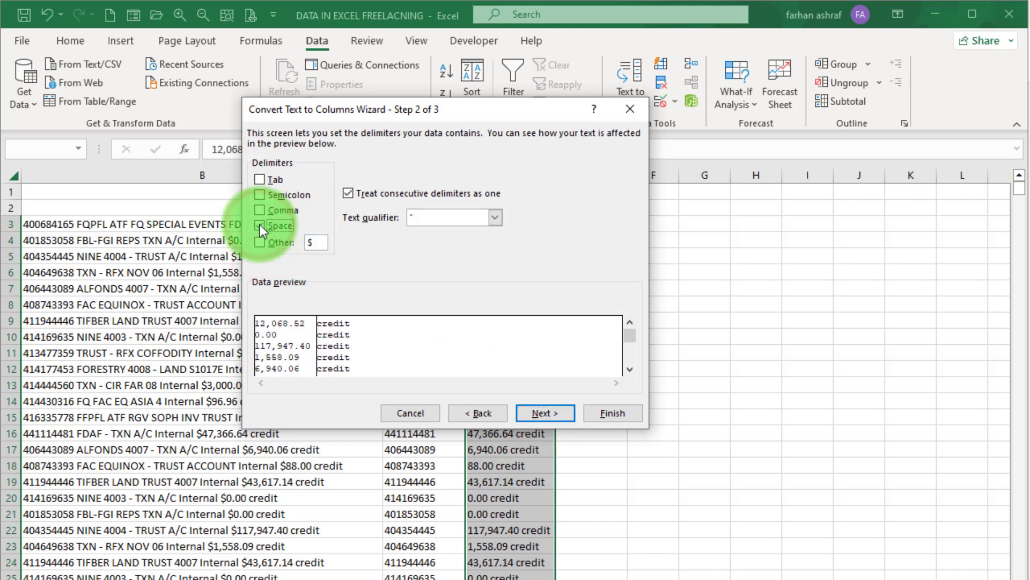
click(551, 410)
click(303, 346)
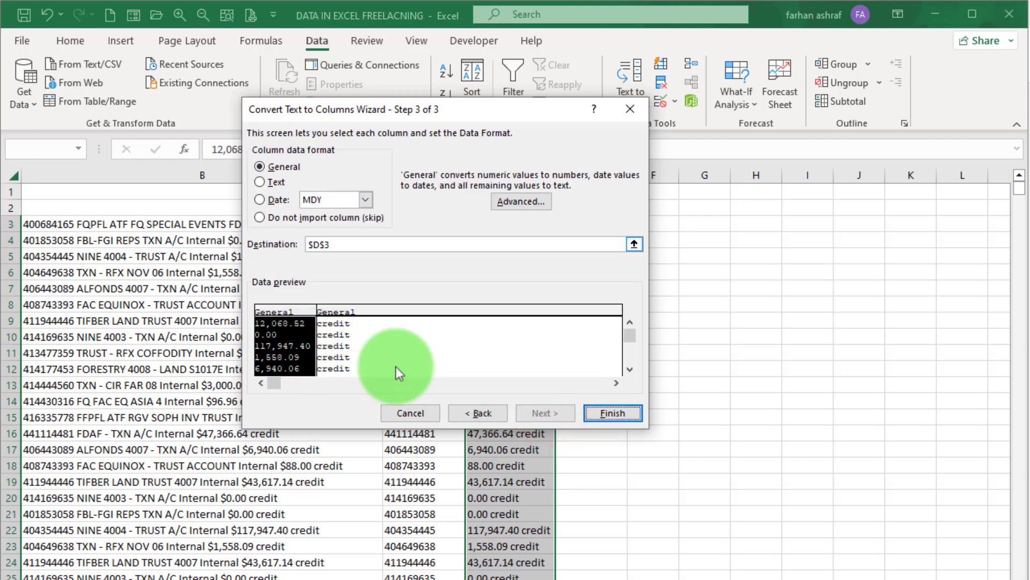
click(597, 414)
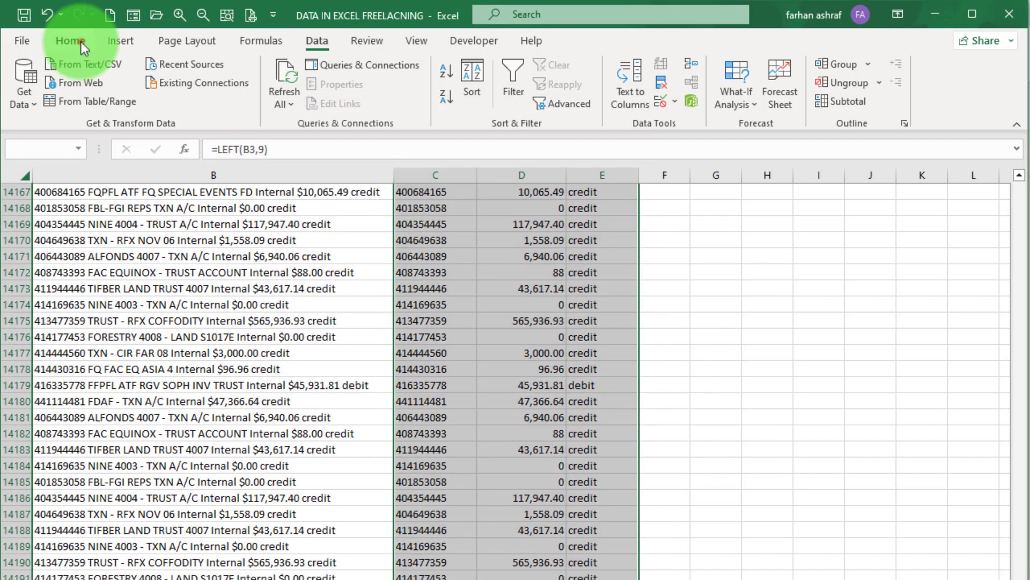
- Centre the split data and enter headers Account Number, Amount and Debit / Credit in C2:E2
click(69, 40)
click(300, 97)
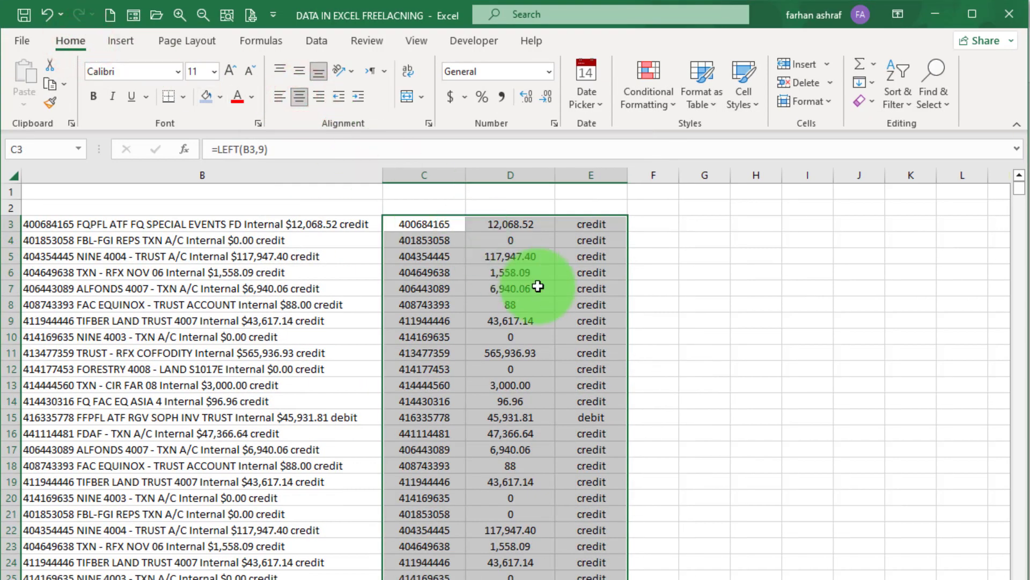
click(424, 207)
text(acc)
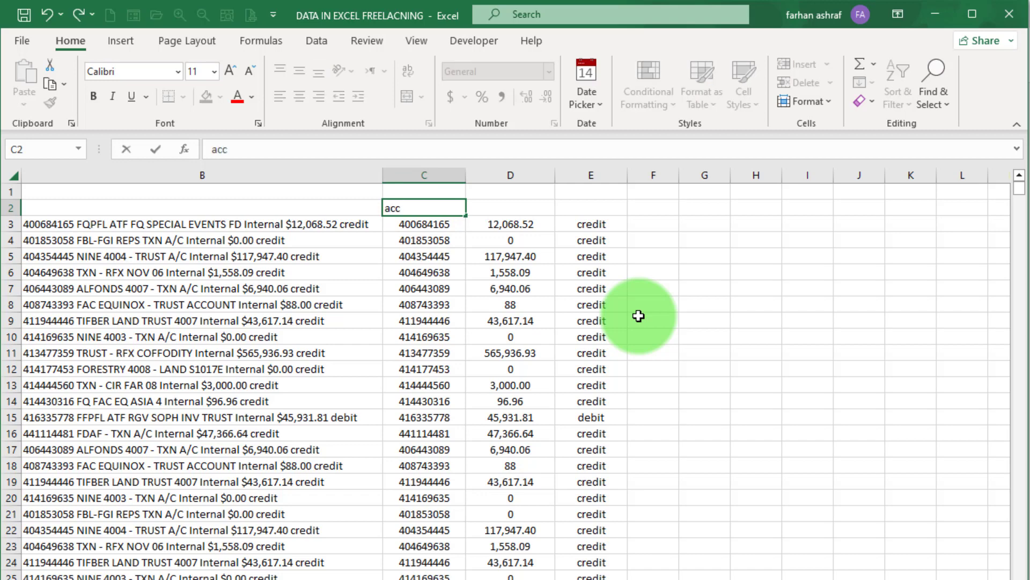
key(BackSpace)
key(BackSpace)
key(BackSpace)
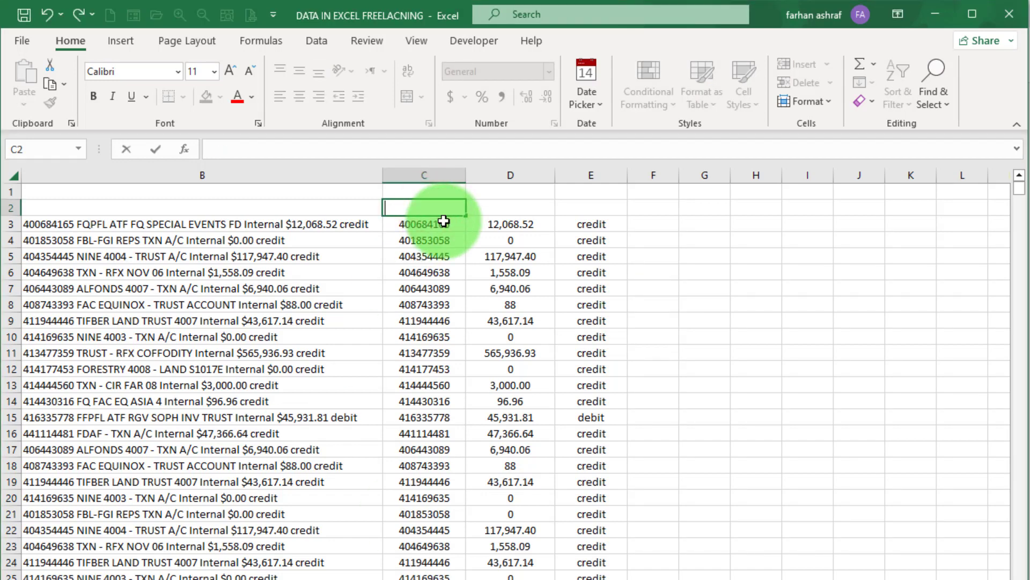
text(Account Number)
key(Tab)
text(Amount)
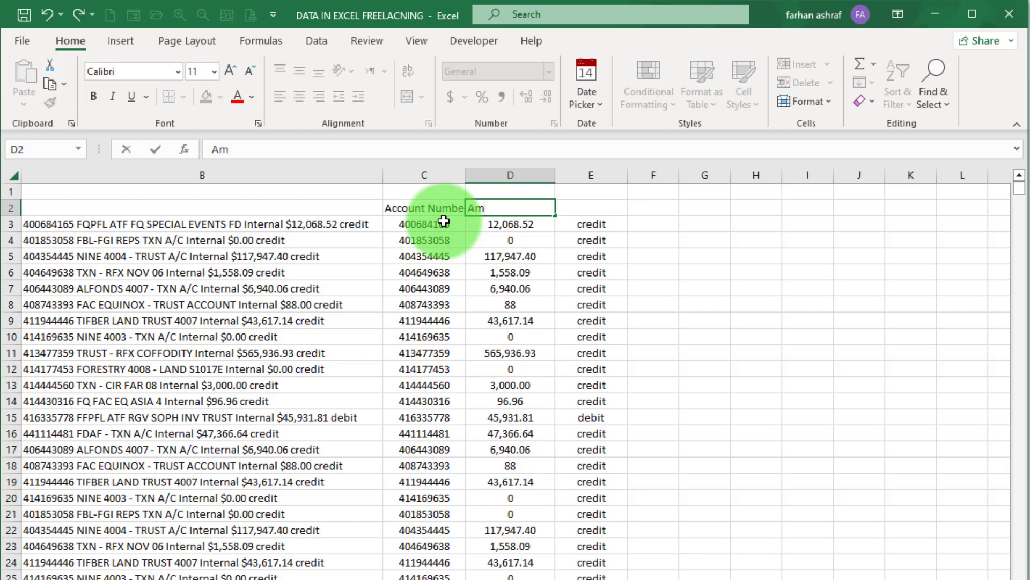
key(Tab)
text(Debit)
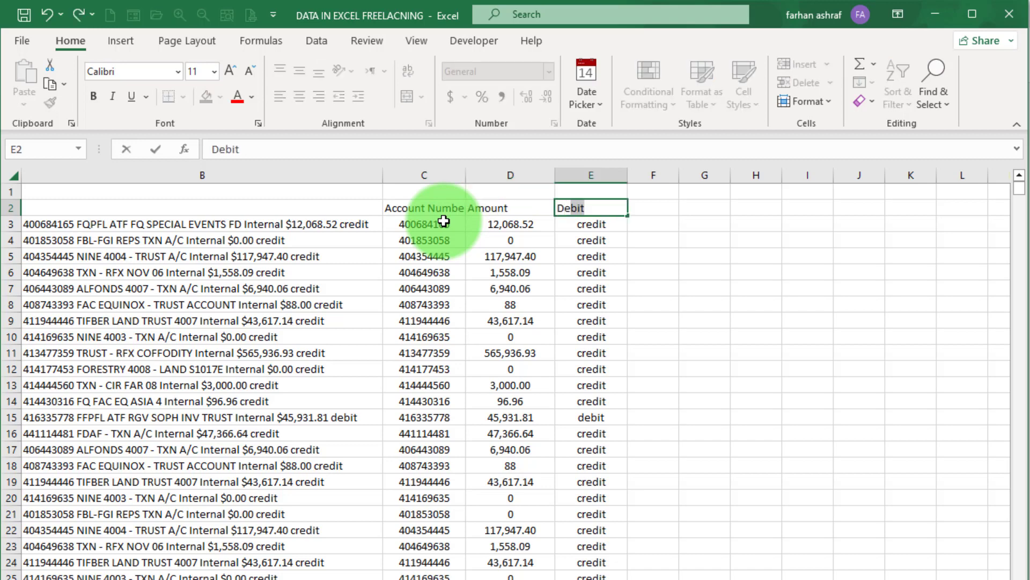
text( / Credit)
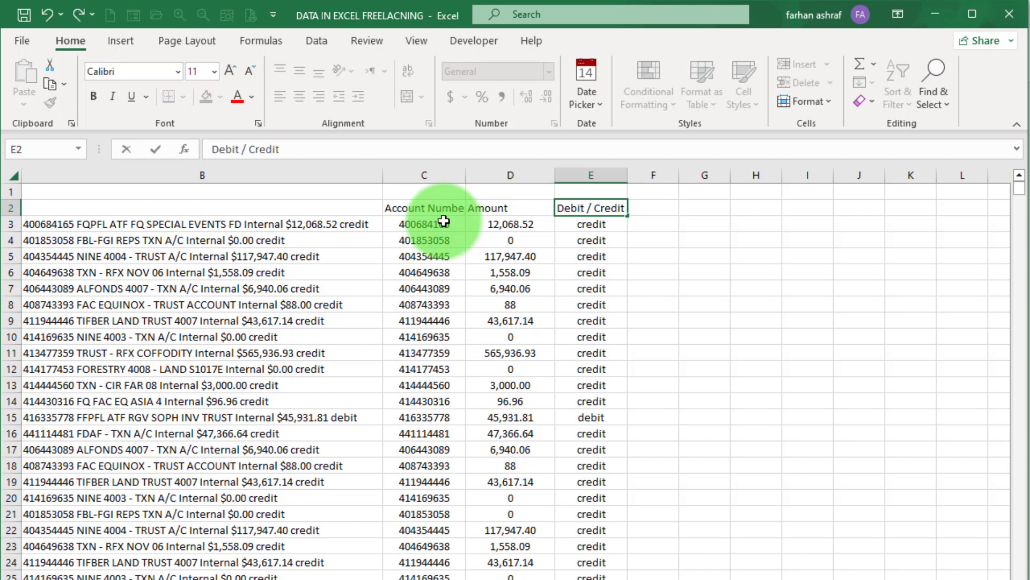
click(730, 290)
- Autofit columns C–E, make the headers bold with All Borders, and border the data rows
drag(449, 176, 602, 192)
double_click(465, 175)
drag(418, 208, 567, 208)
click(219, 96)
click(183, 97)
click(182, 213)
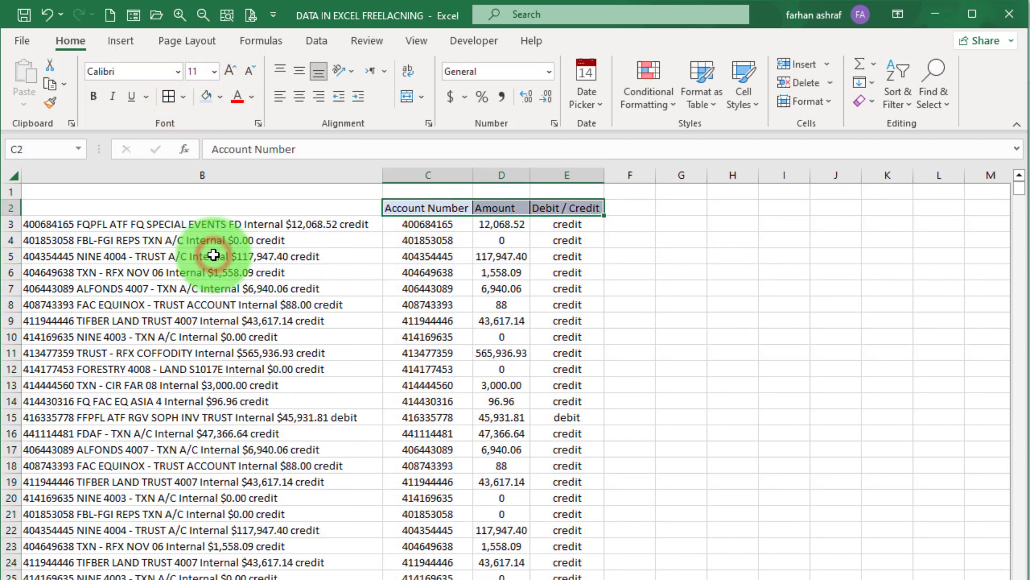
click(94, 97)
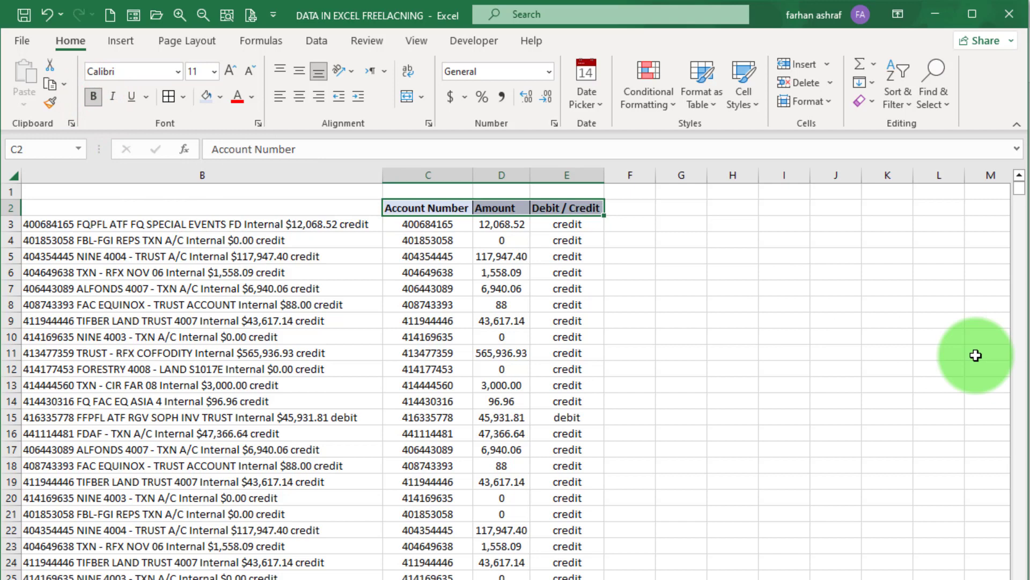
key(ctrl+shift+Down)
click(167, 97)
key(ctrl+BackSpace)
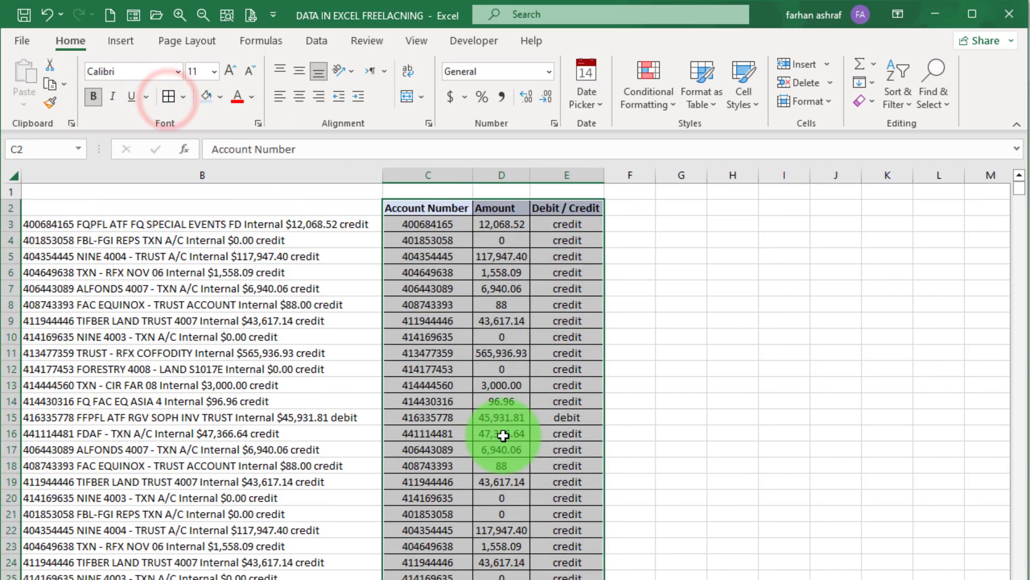
- Merge and centre C1:E1 and enter the title 'Out come Result'
drag(397, 191, 567, 190)
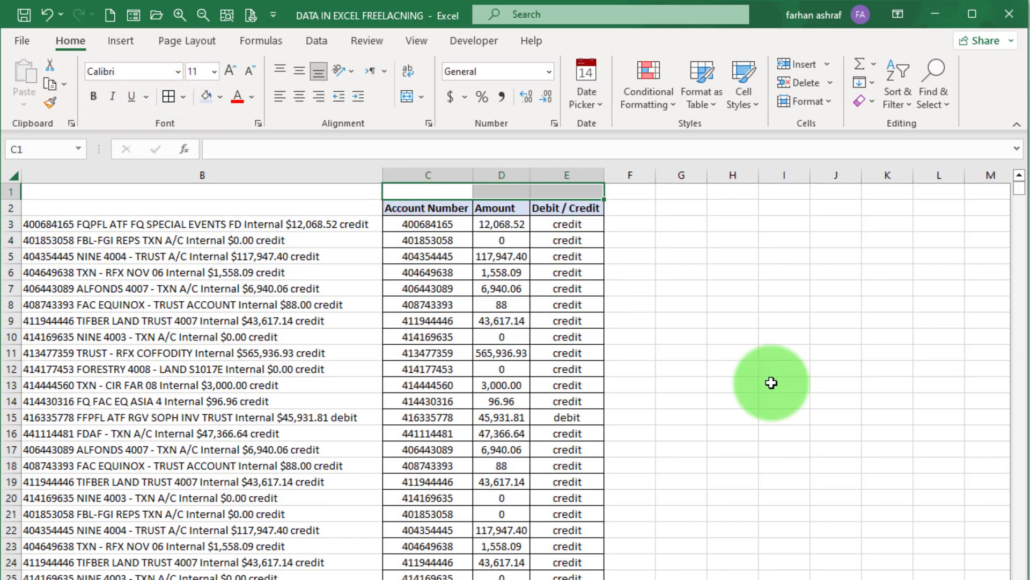
click(411, 97)
text(OUt)
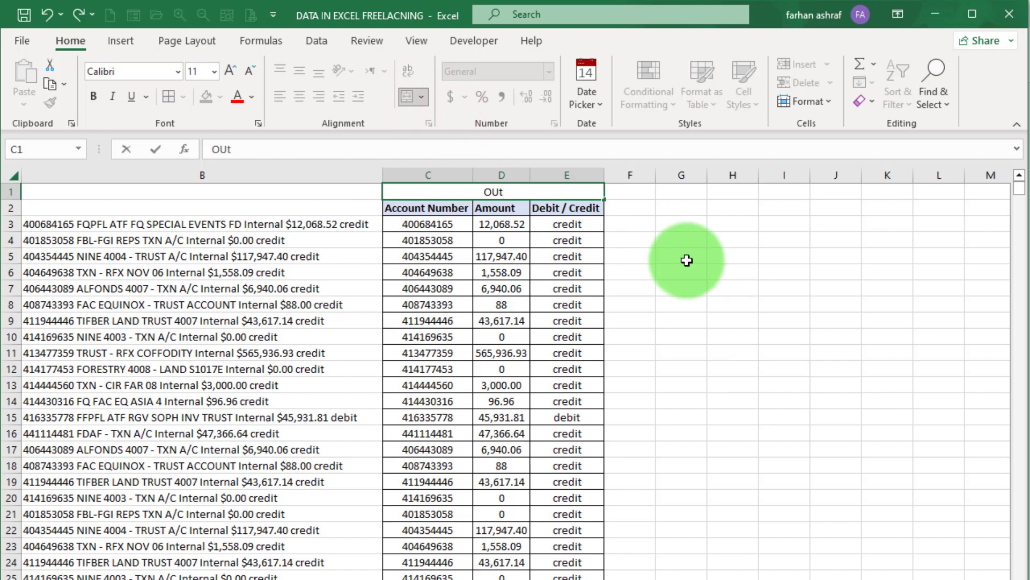
key(BackSpace)
key(BackSpace)
text(ut come Resu)
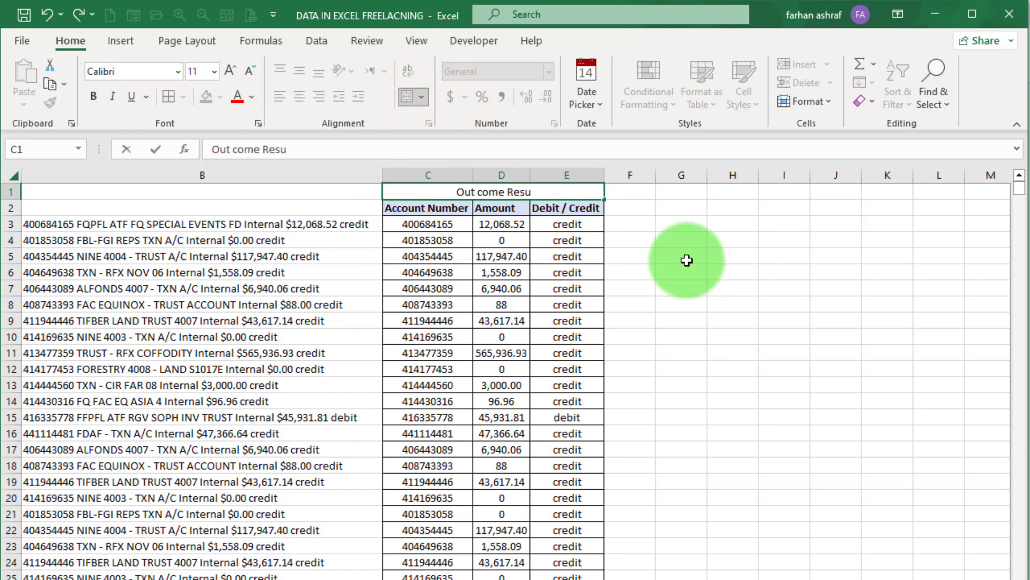
text(lt)
click(681, 224)
- Give the title a pale yellow fill and bold text, then check the debit row
click(428, 191)
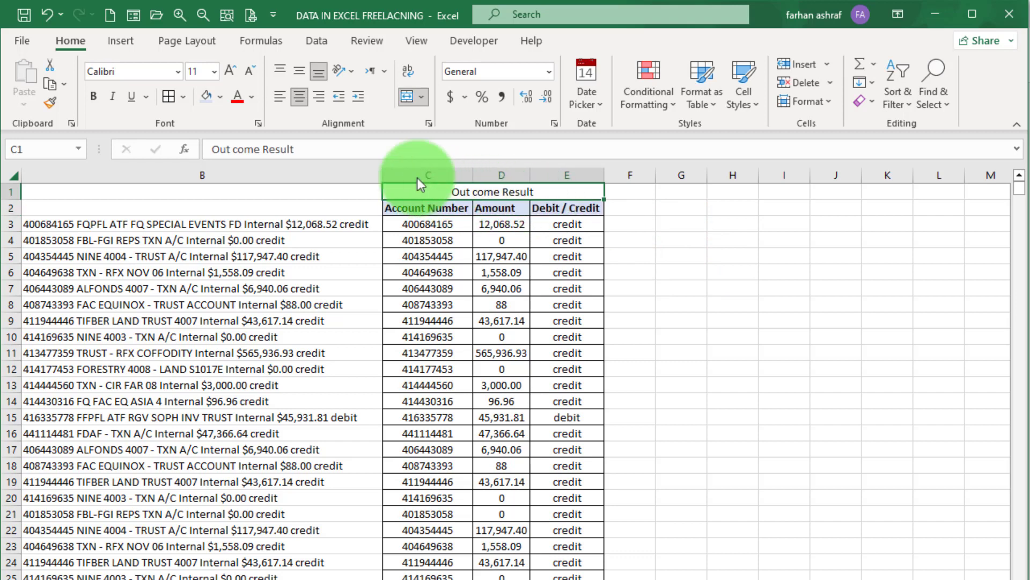
click(219, 97)
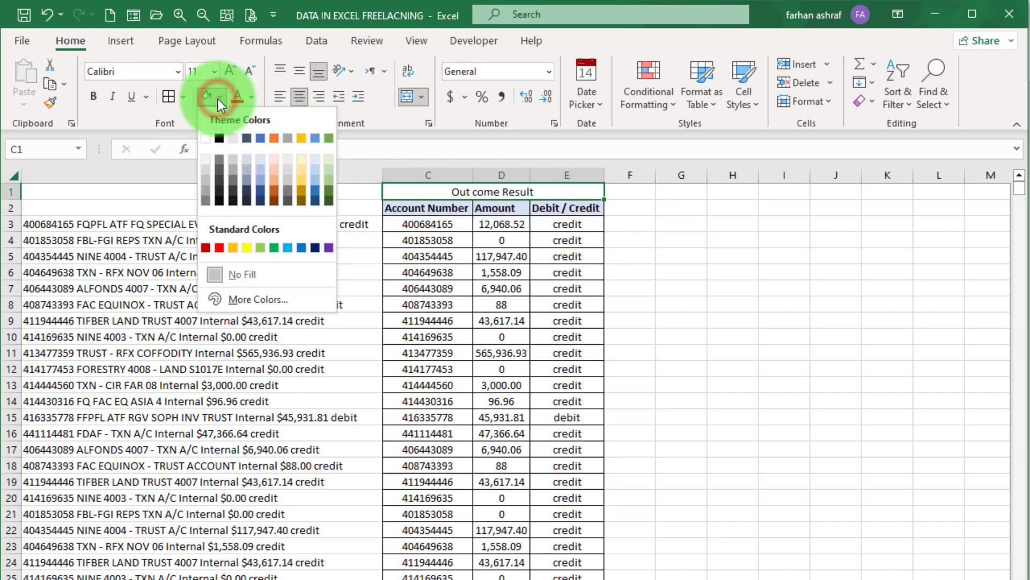
click(301, 160)
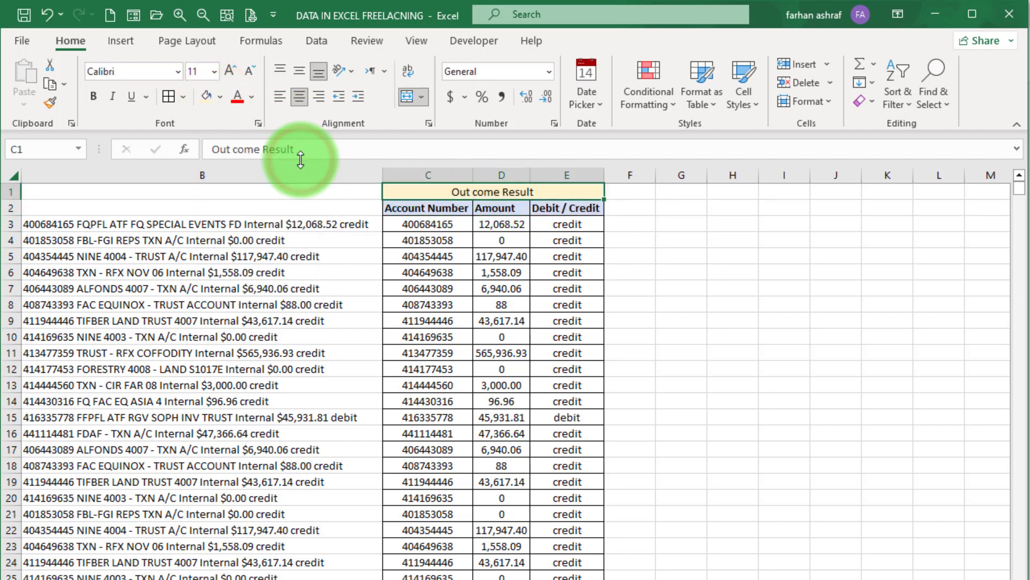
click(92, 97)
click(674, 290)
scroll(560, 492, down, 10)
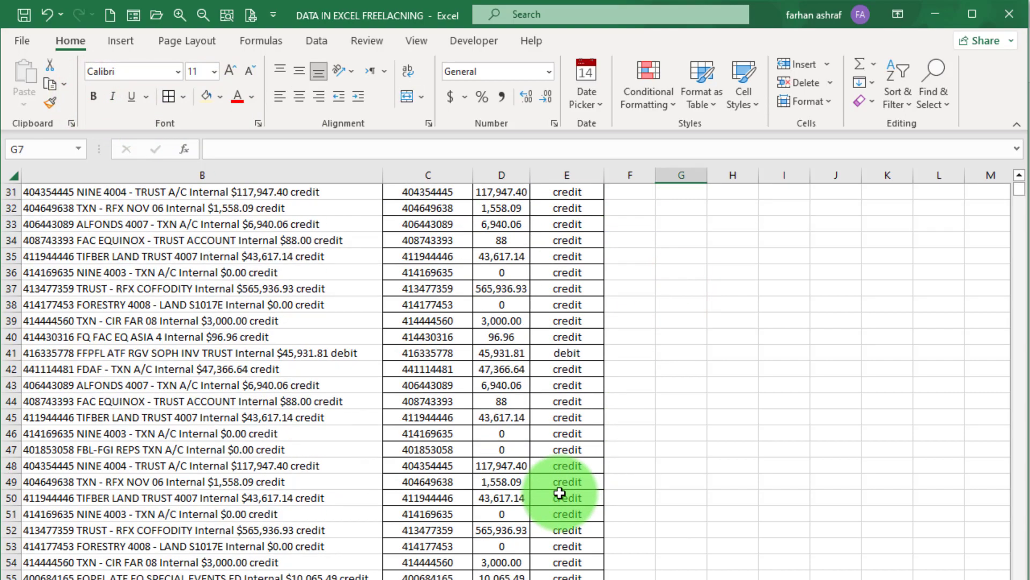
scroll(559, 492, down, 7)
drag(1019, 189, 1009, 160)
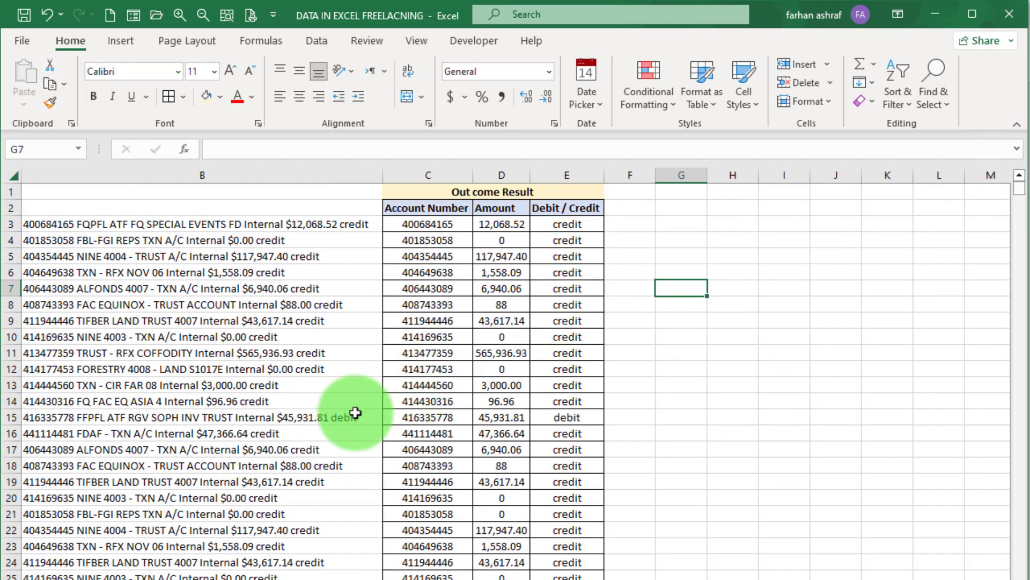
drag(344, 417, 585, 421)
click(732, 432)
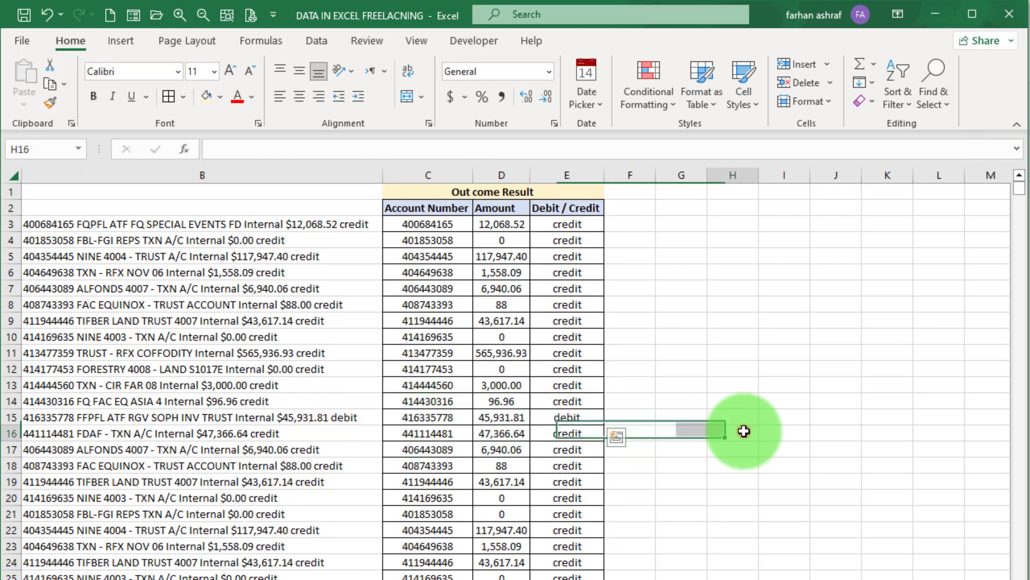
- Select columns B to E from row 1 to the last data row and Clear All
scroll(417, 194, left, 1)
drag(416, 193, 876, 212)
key(alt+h)
key(e)
key(a)
key(shift+Down)
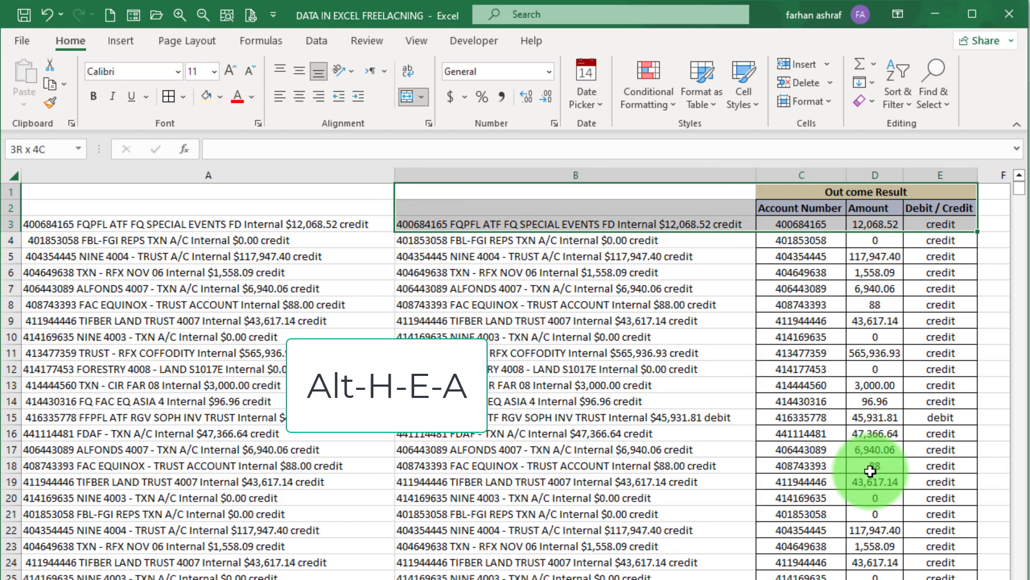
key(ctrl+shift+Down)
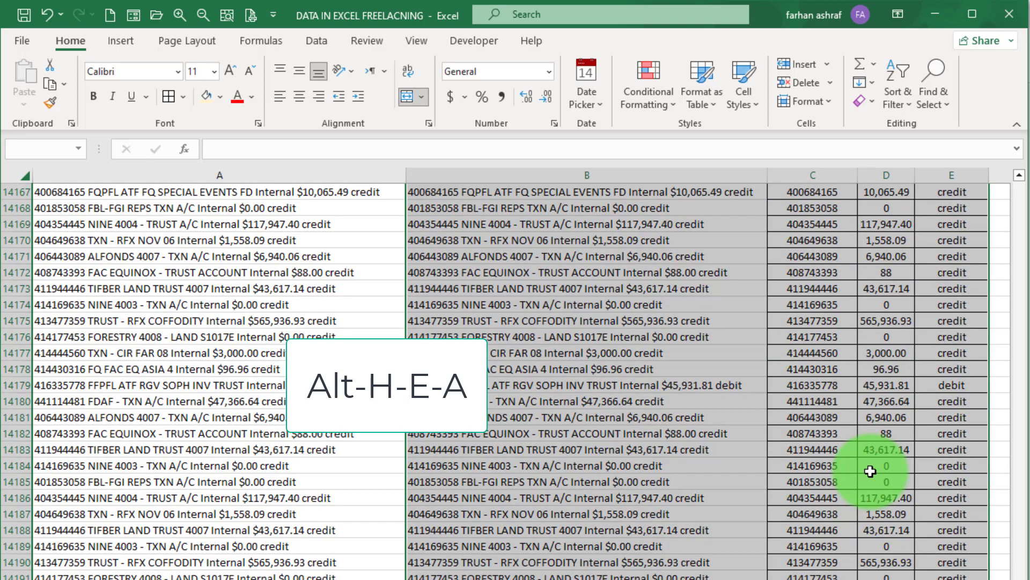
key(alt)
key(h)
key(e)
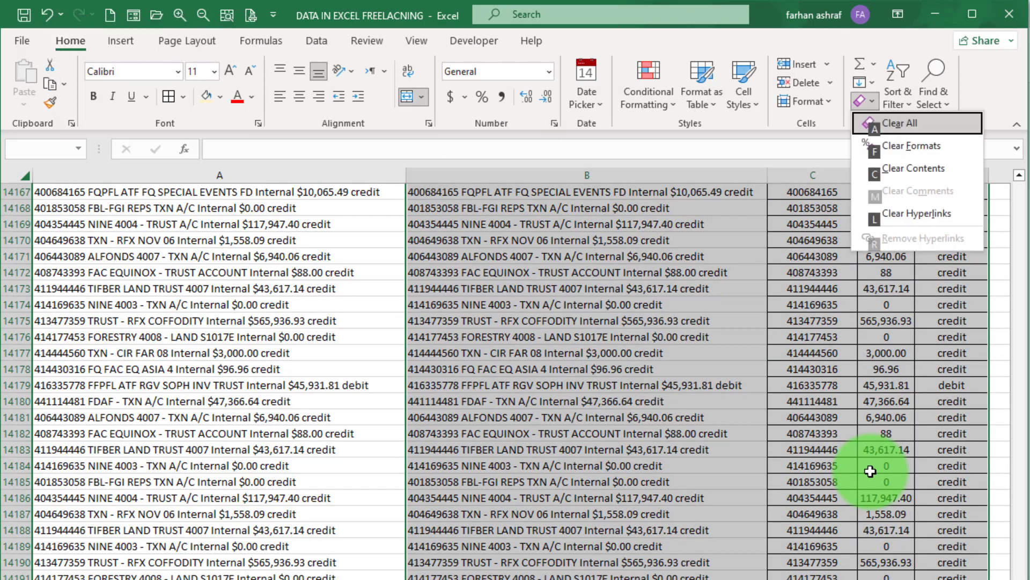
key(a)
click(437, 225)
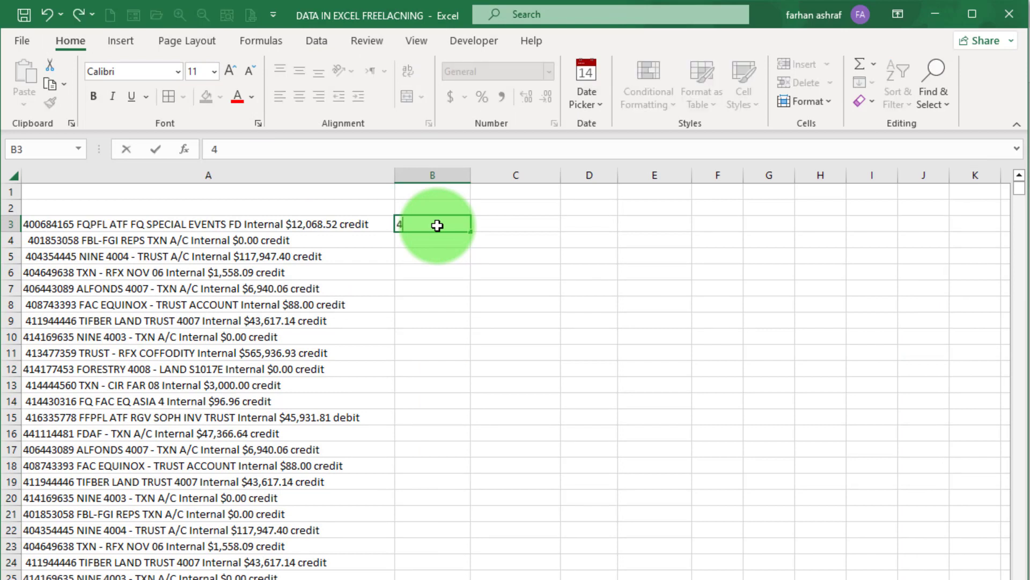
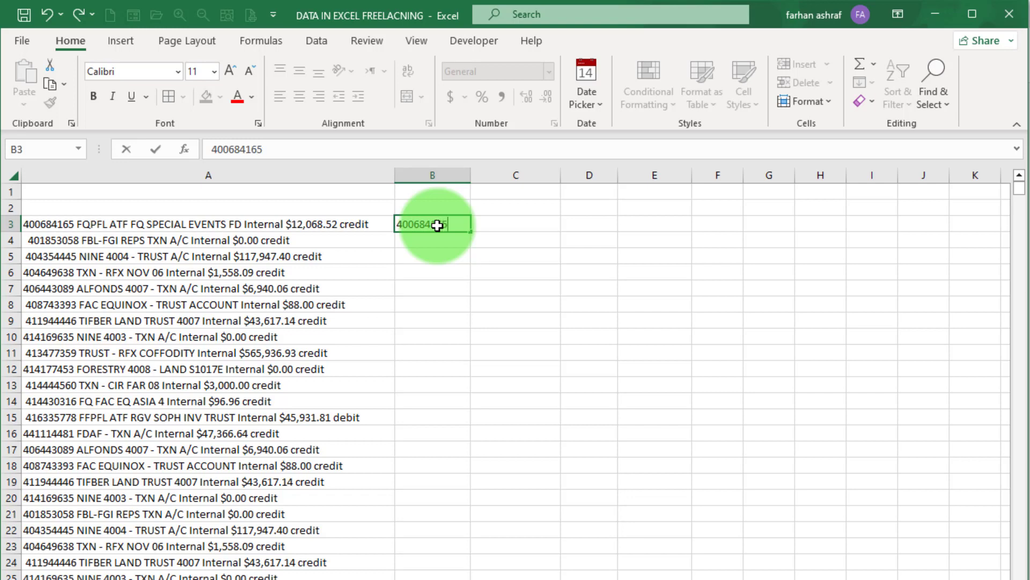
key(Return)
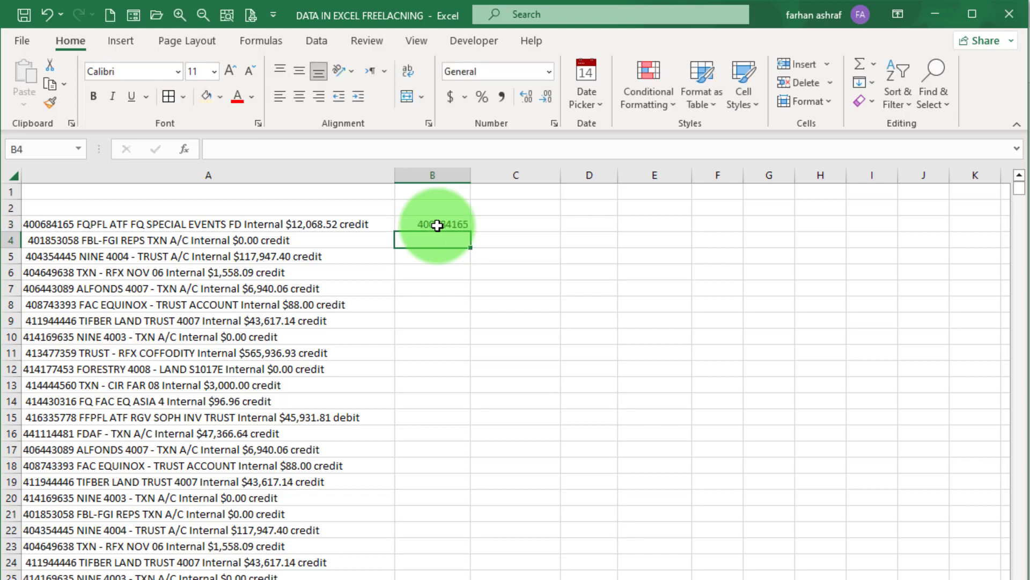
key(ctrl+e)
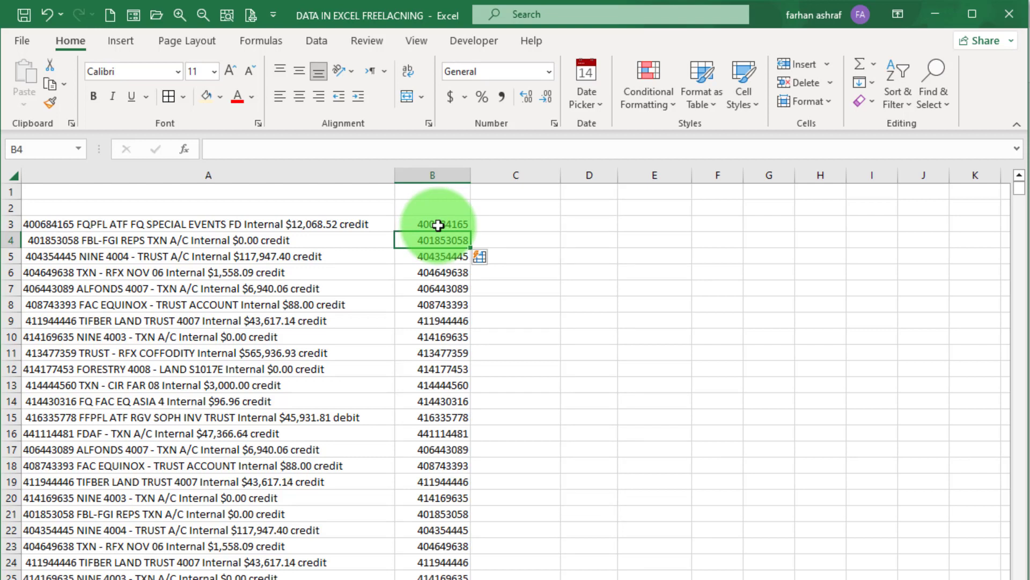
drag(454, 224, 461, 369)
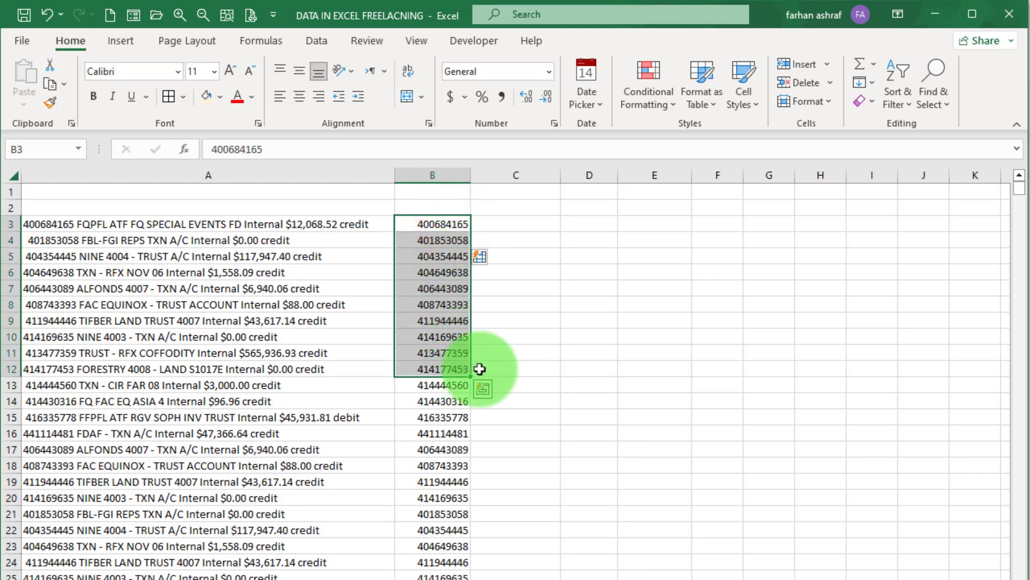
click(500, 368)
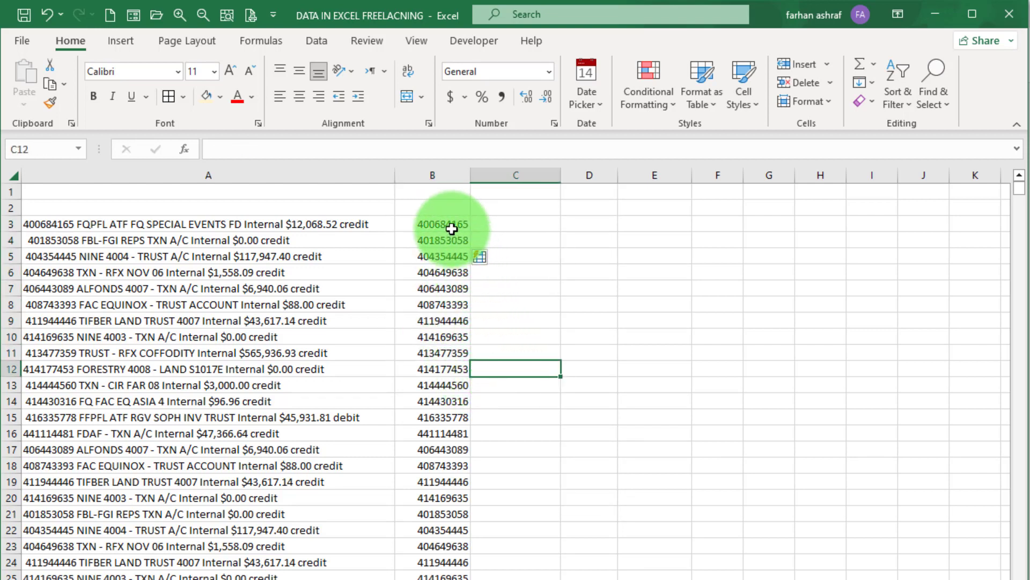
drag(452, 225, 455, 299)
drag(454, 490, 448, 545)
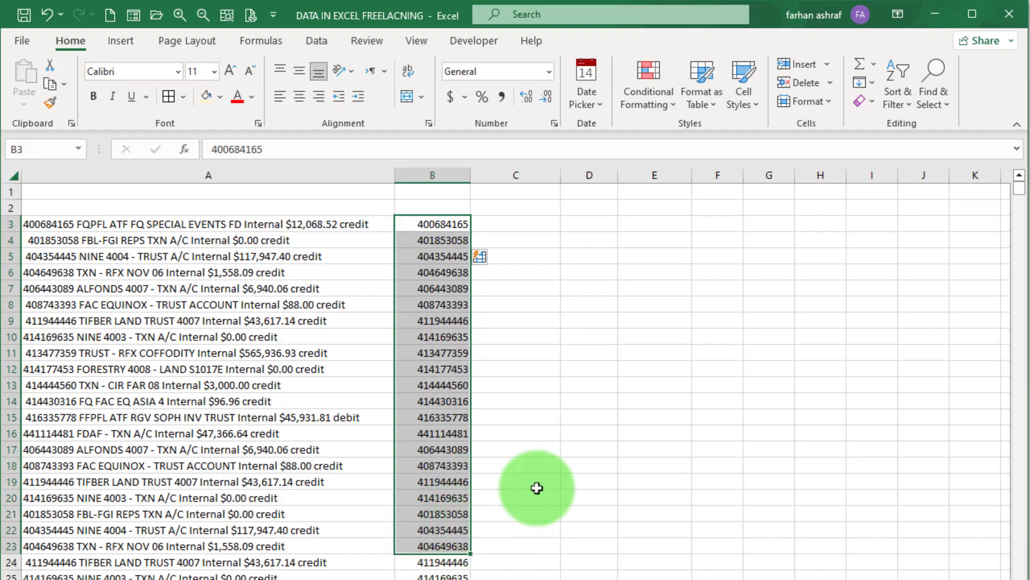
mouse_move(1023, 188)
mouse_down()
mouse_move(1023, 577)
mouse_move(1012, 230)
mouse_move(1024, 171)
mouse_up()
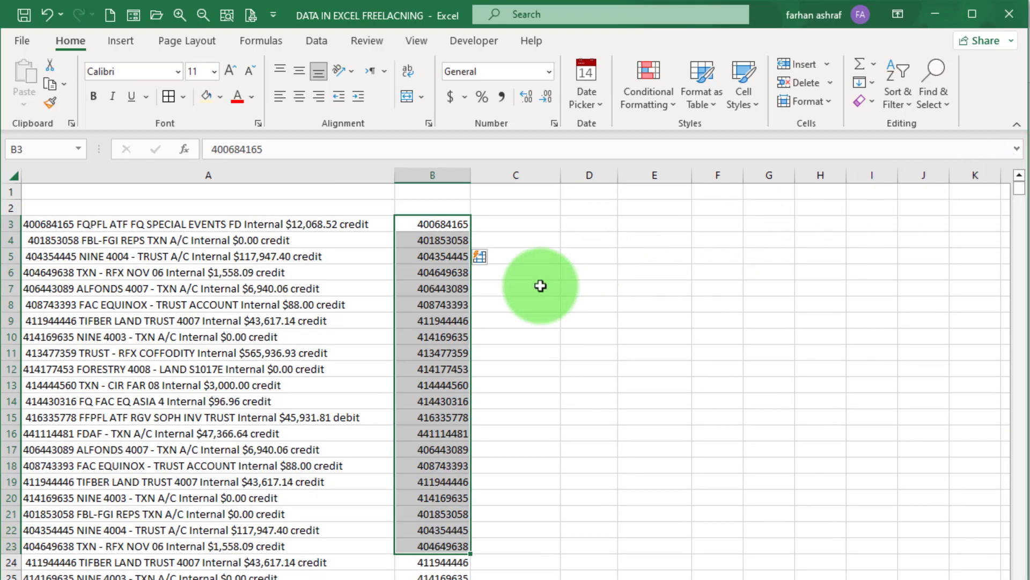
- Enter 12,068.52 in C3 and Flash Fill the amounts down column C
click(487, 293)
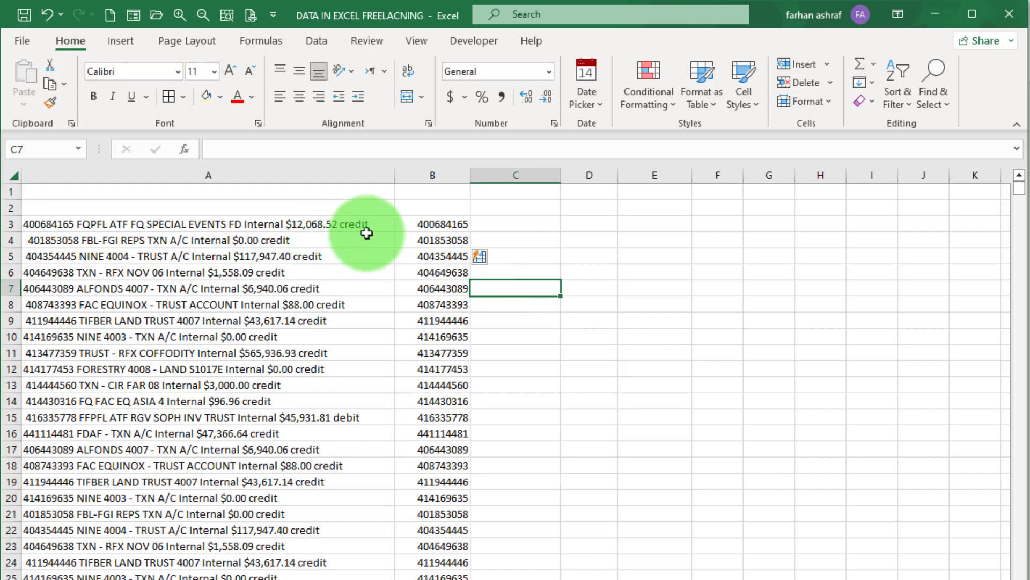
click(502, 225)
text(12,068.52)
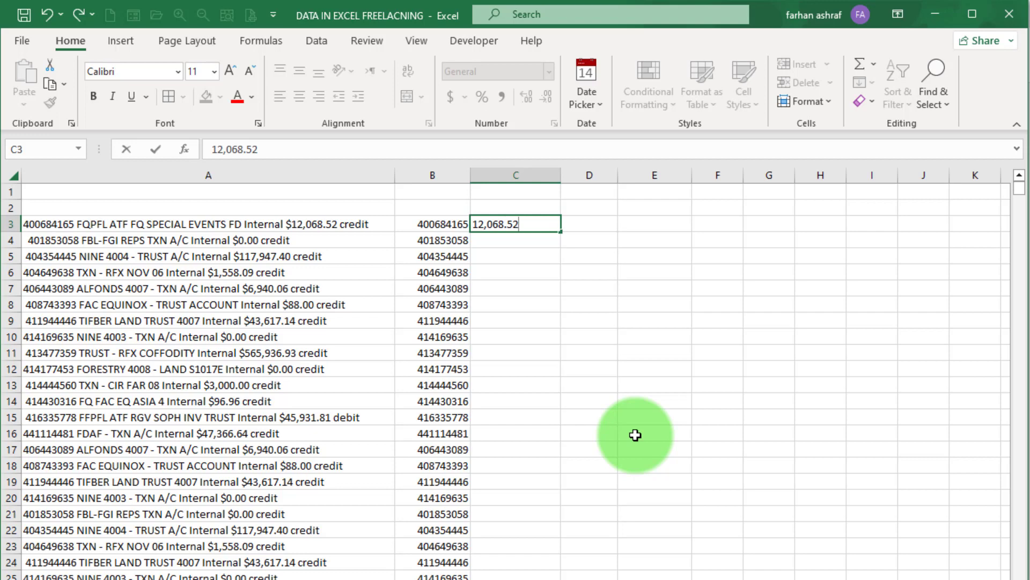
key(Return)
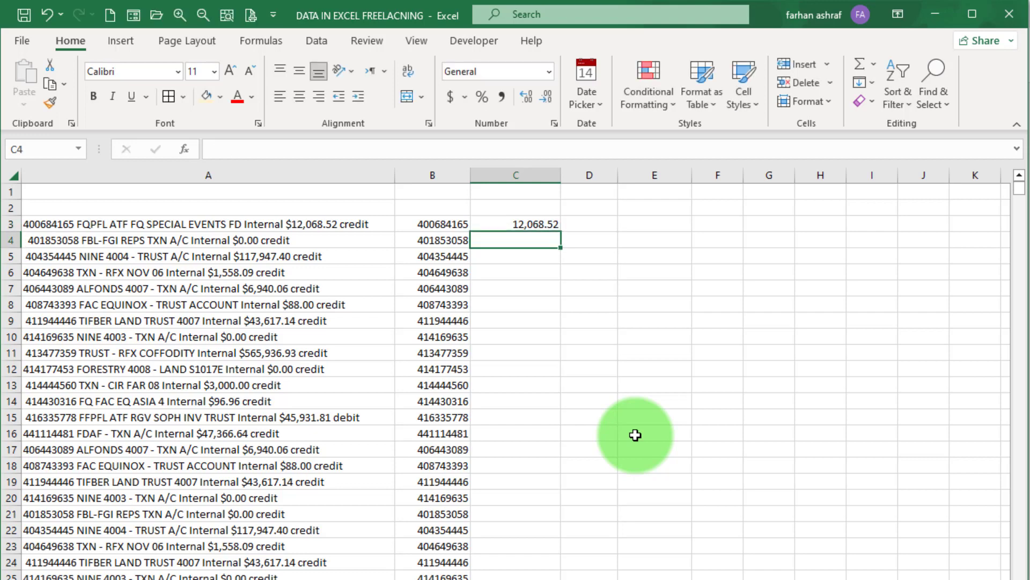
key(ctrl+e)
key(Up)
- Enter Credit in D3 and Flash Fill the Credit or Debit labels down column D
key(Right)
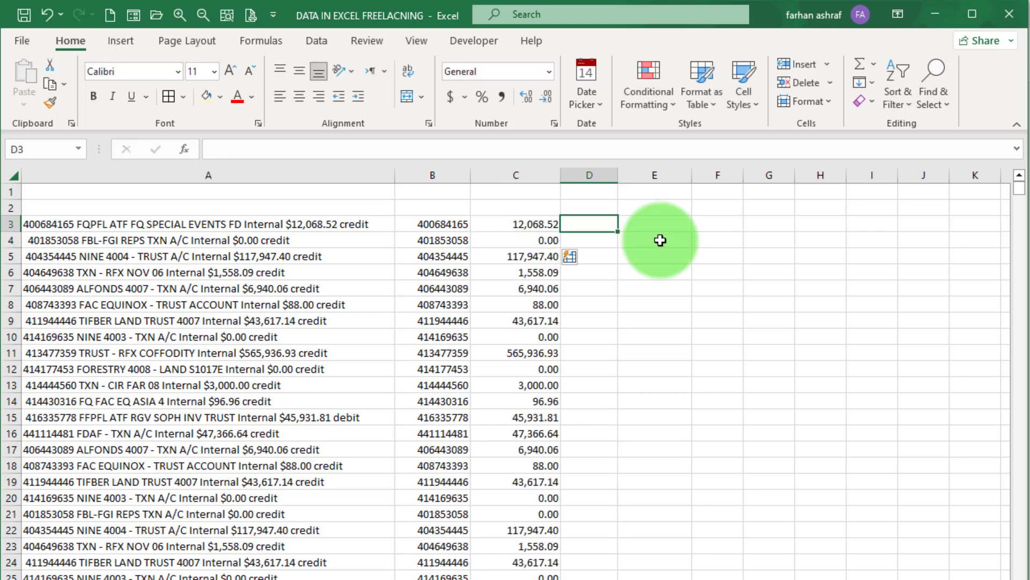
text(Credit)
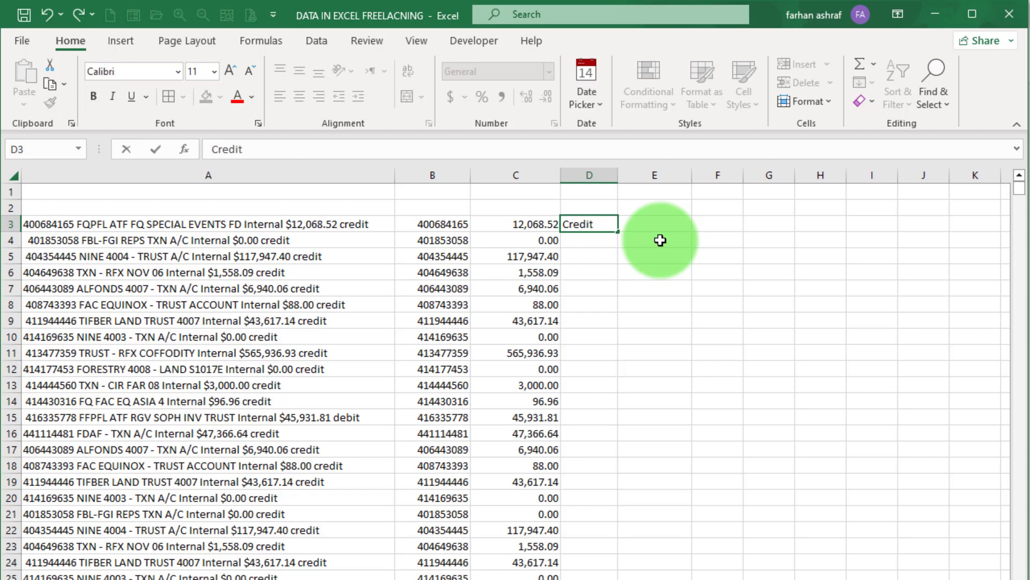
key(Return)
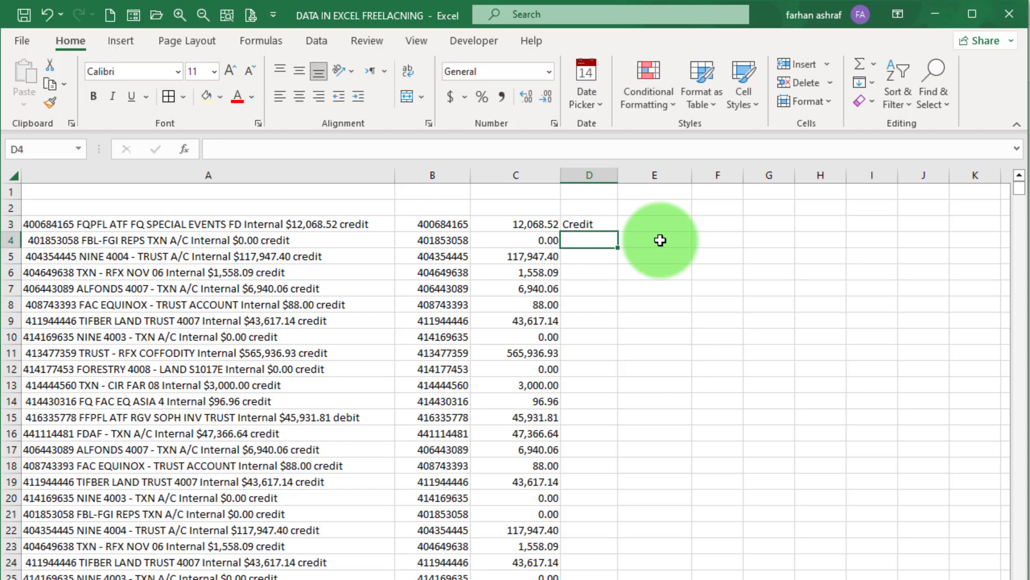
key(ctrl+e)
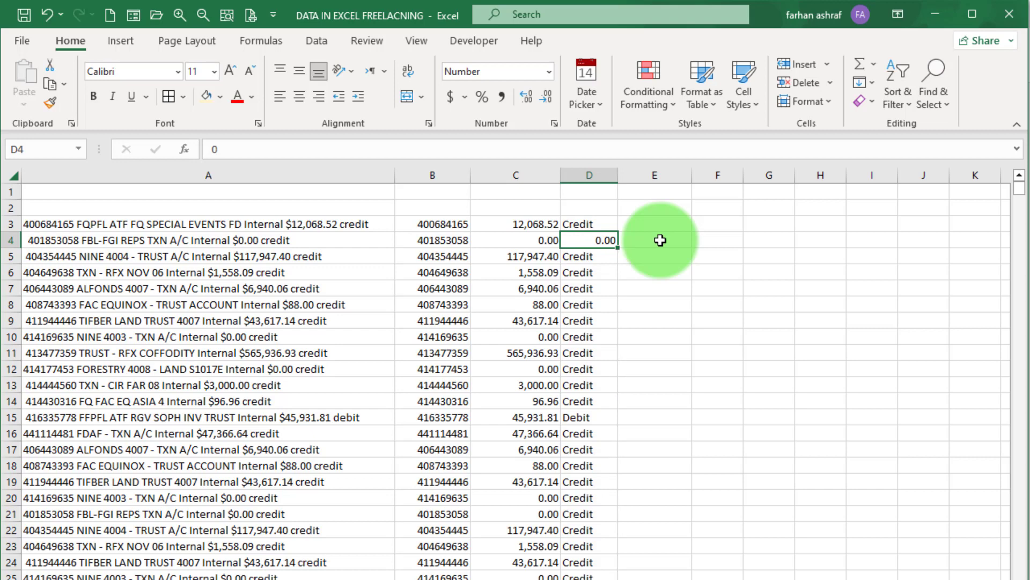
key(ctrl+e)
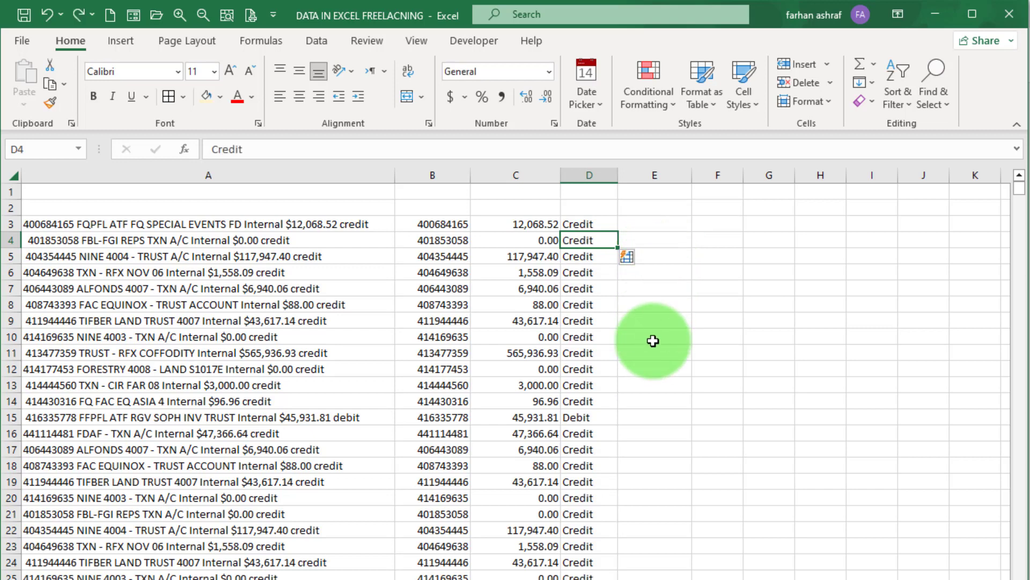
scroll(644, 340, down, 4)
scroll(605, 322, up, 4)
- Enter headers 'Accont number', 'amount' and 'Debit / Credit' in B2, C2 and D2
click(424, 207)
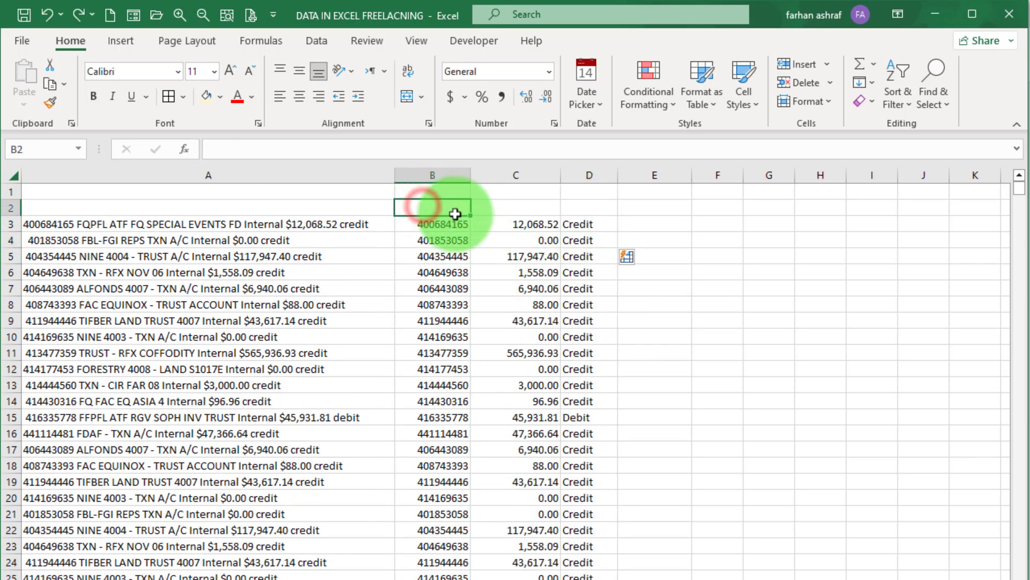
text(Accont n)
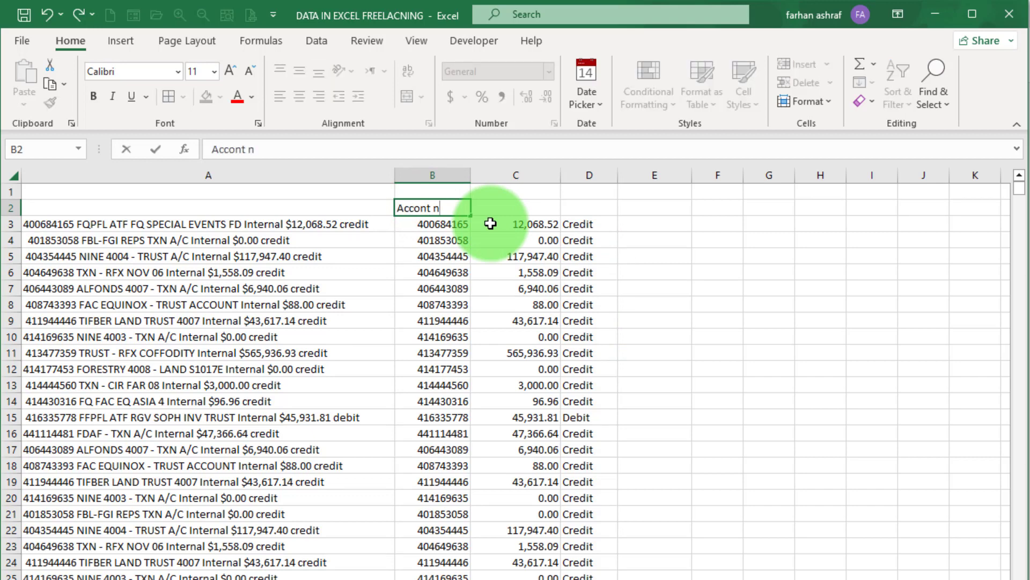
text(umber)
key(Tab)
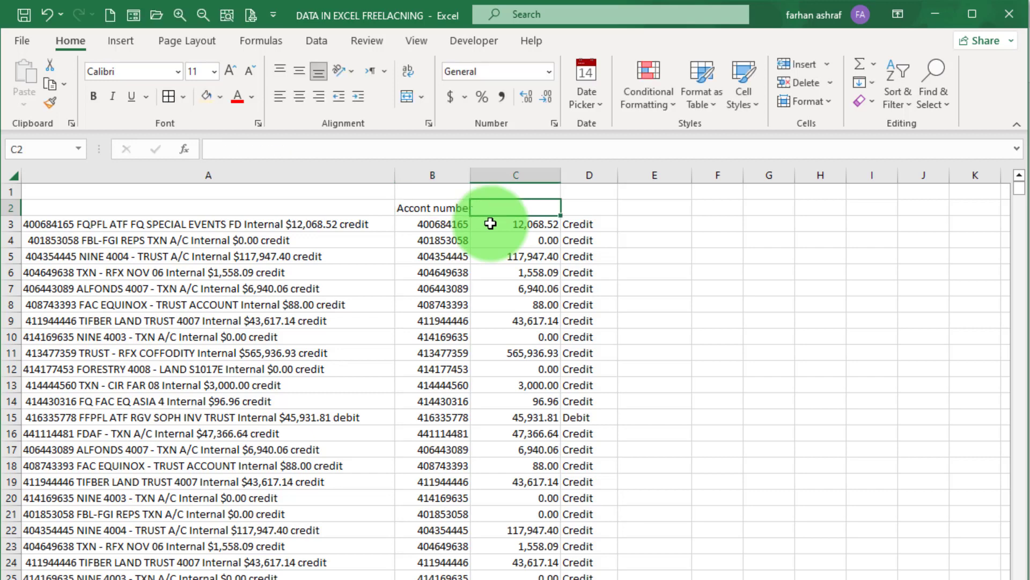
text(a)
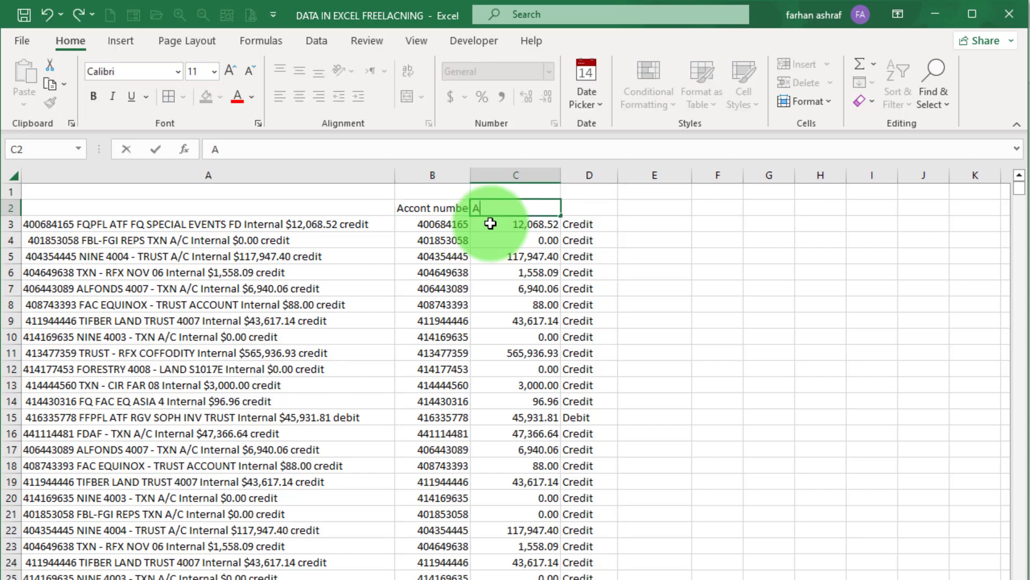
text(mount)
key(Tab)
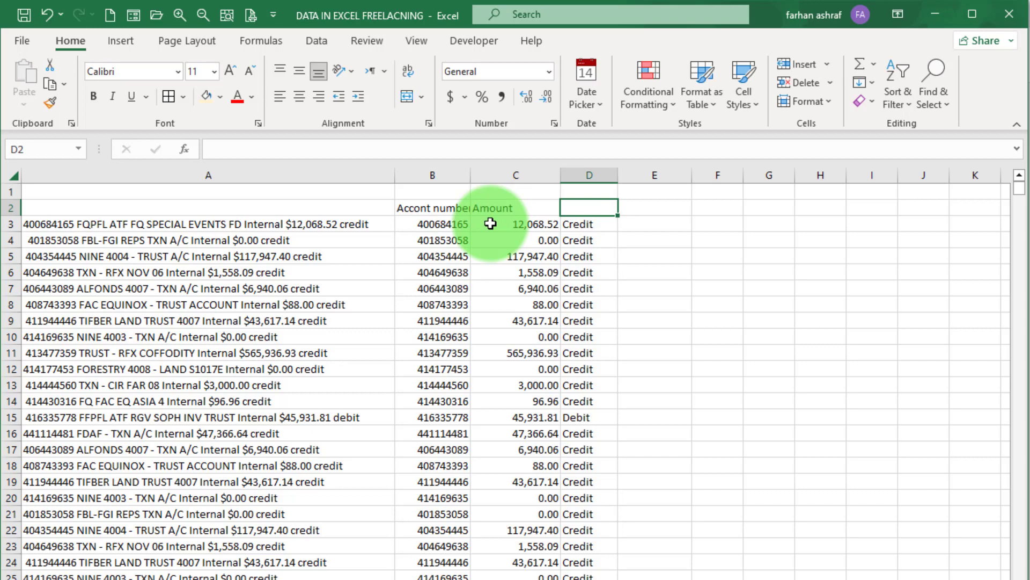
text(D)
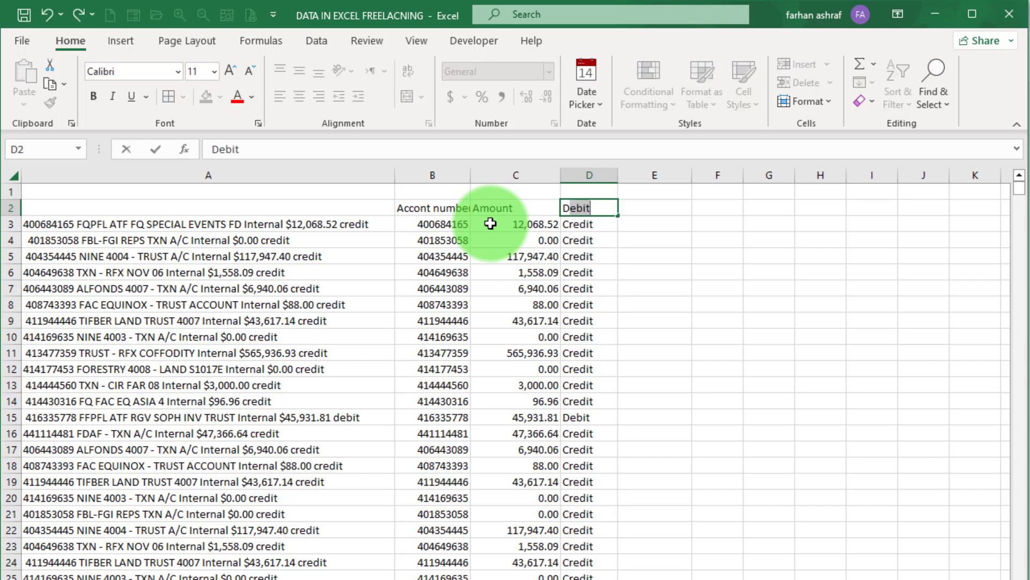
key(Tab)
key(Left)
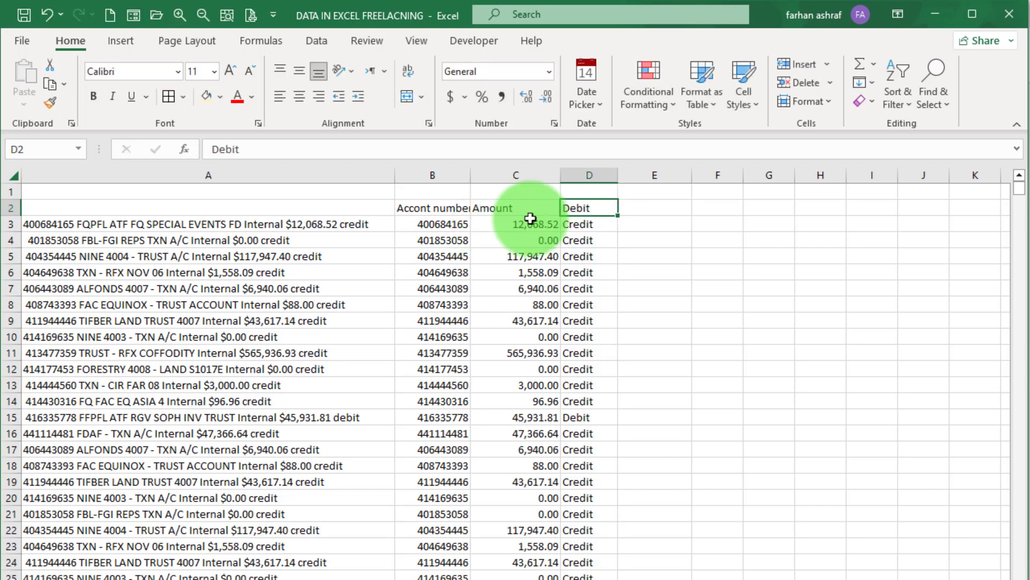
double_click(590, 207)
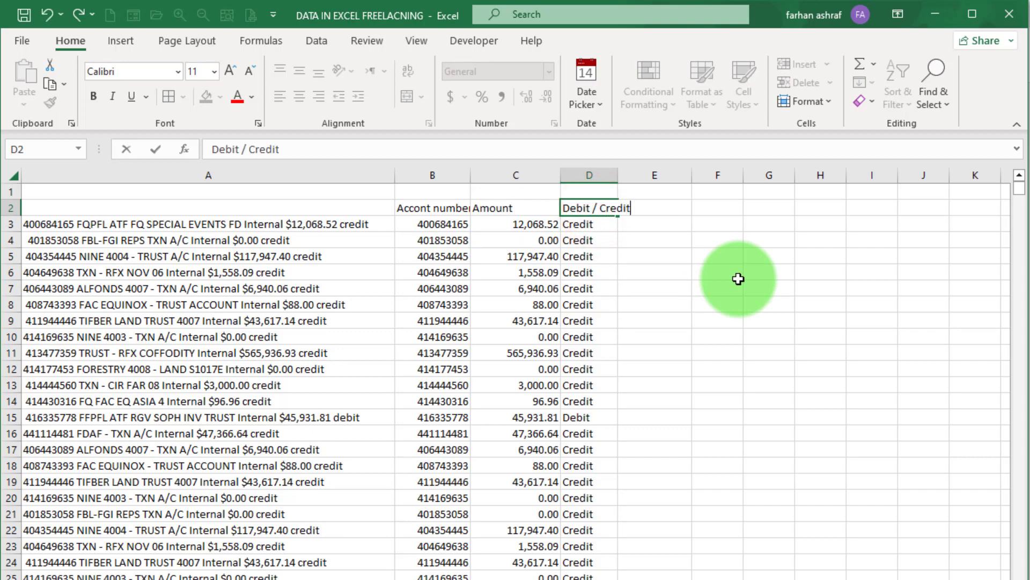
click(739, 279)
- Autofit columns B to D and centre their values horizontally and vertically
drag(453, 177, 617, 178)
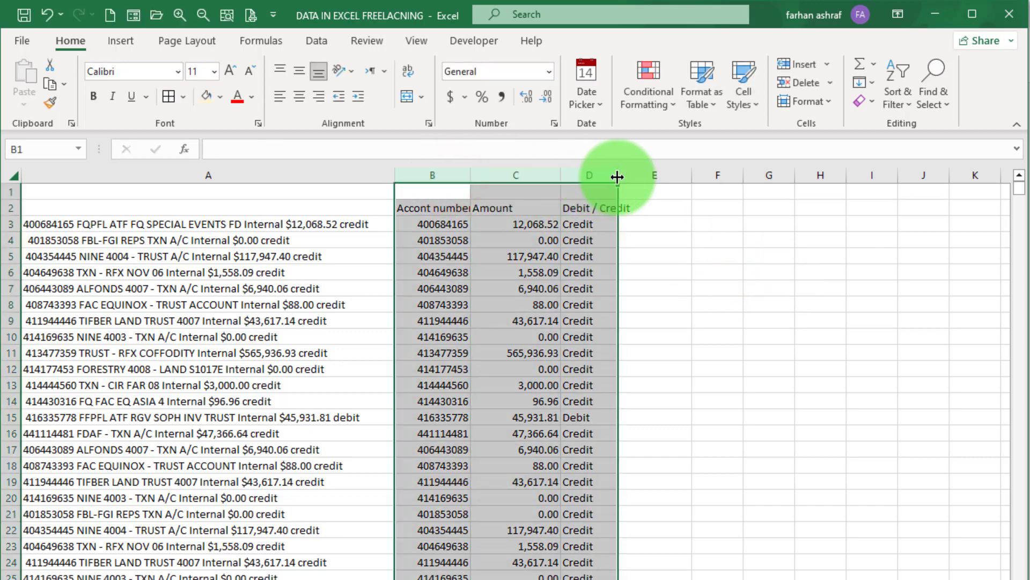
double_click(561, 176)
click(558, 175)
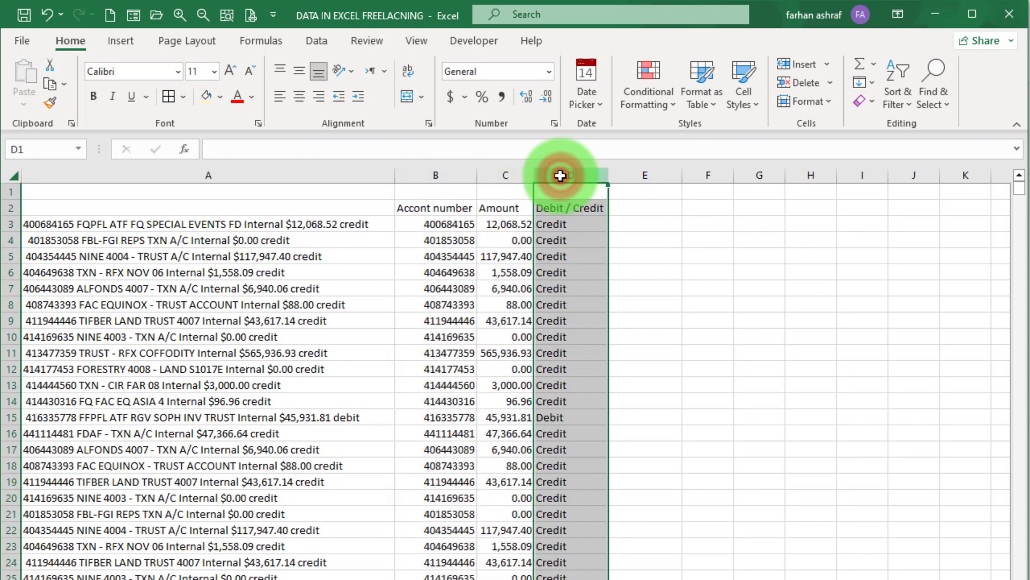
click(671, 283)
drag(409, 176, 573, 183)
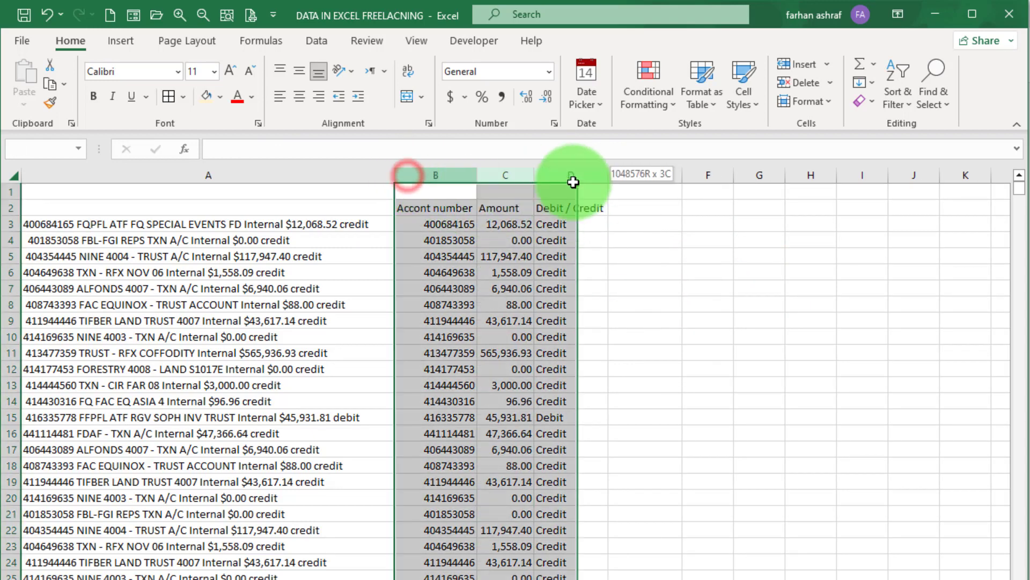
click(300, 97)
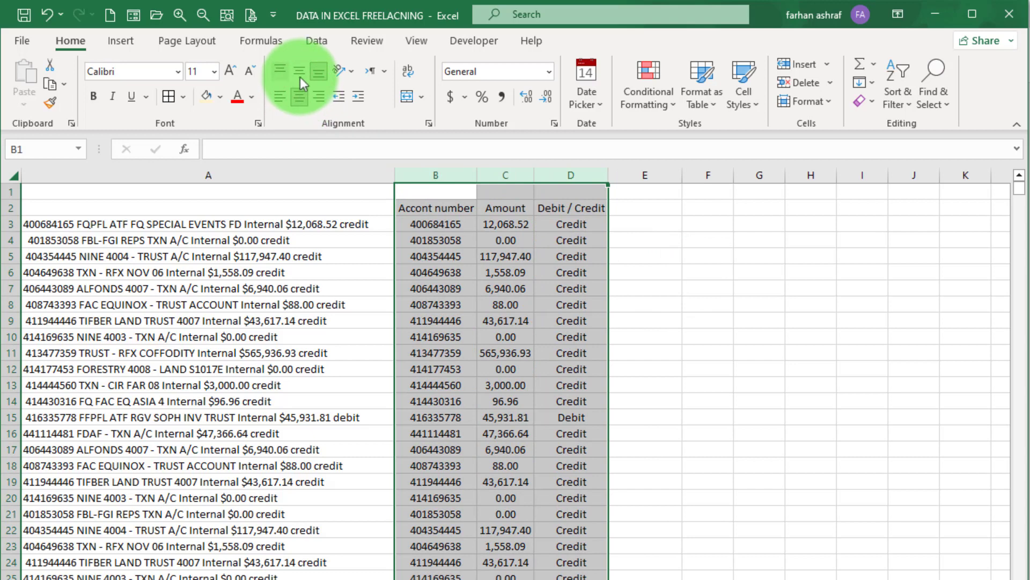
click(300, 76)
- Fill the header cells B2:D2 light gold
drag(413, 207, 570, 208)
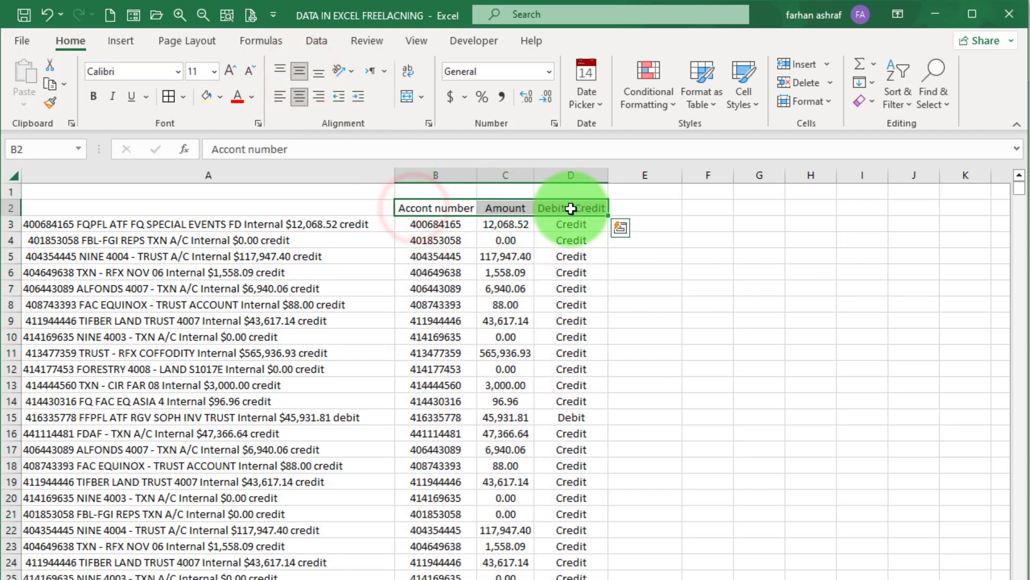
click(220, 96)
click(299, 166)
click(603, 260)
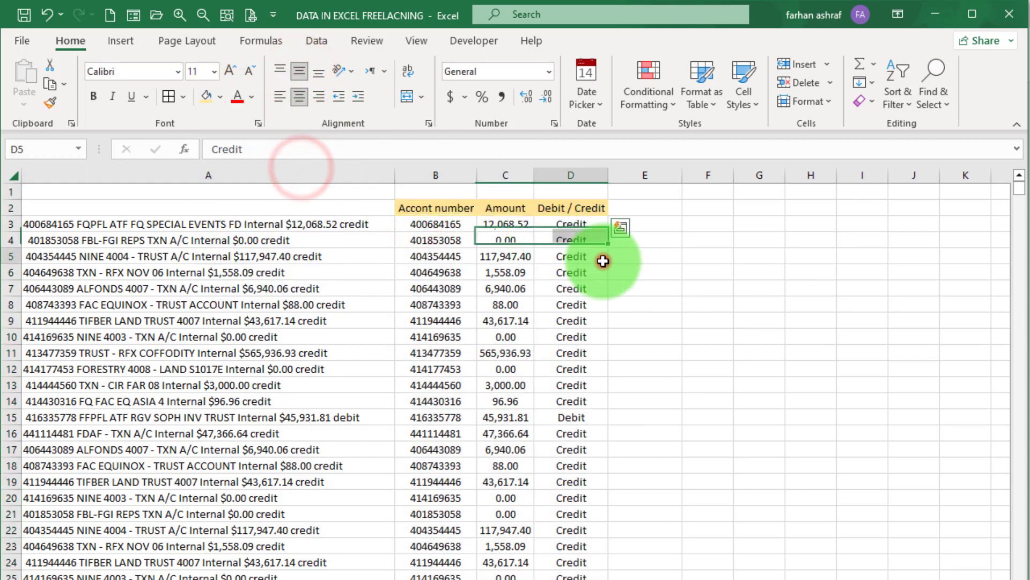
drag(410, 208, 575, 214)
- Apply All Borders to the header cells B2:D2
click(571, 218)
click(430, 209)
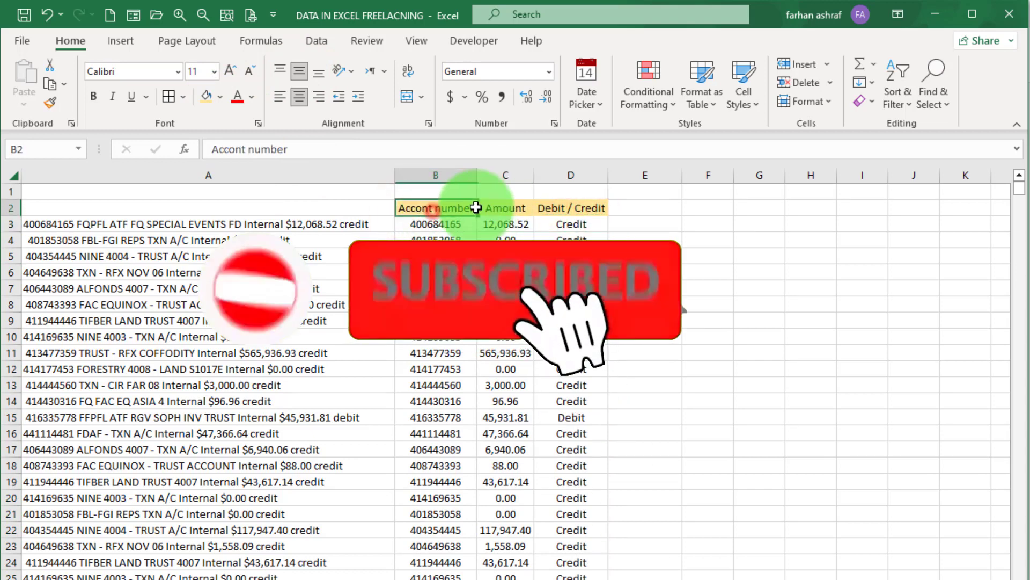
drag(475, 207, 586, 207)
click(169, 97)
click(690, 272)
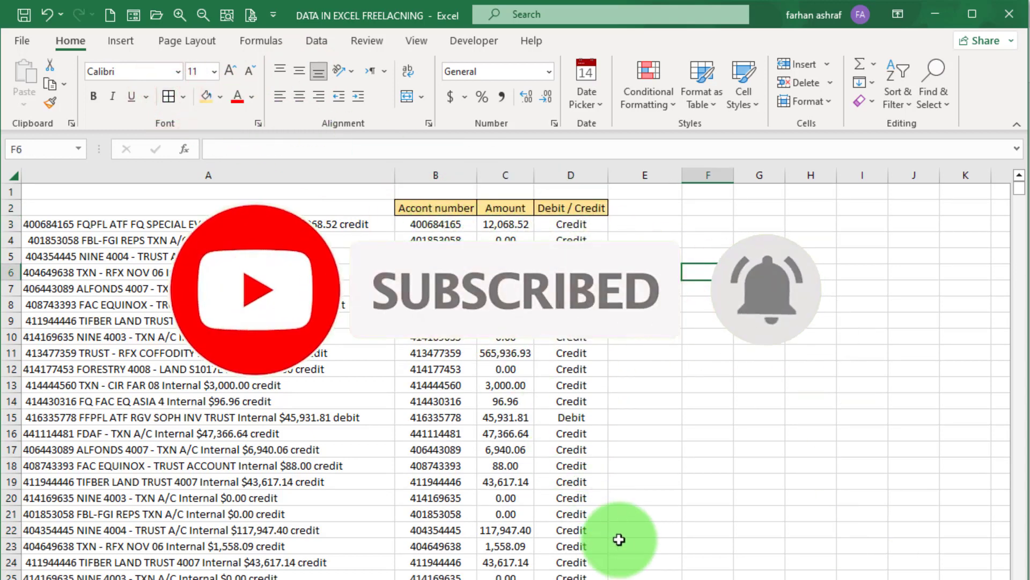
scroll(619, 539, down, 4)
scroll(616, 539, up, 4)
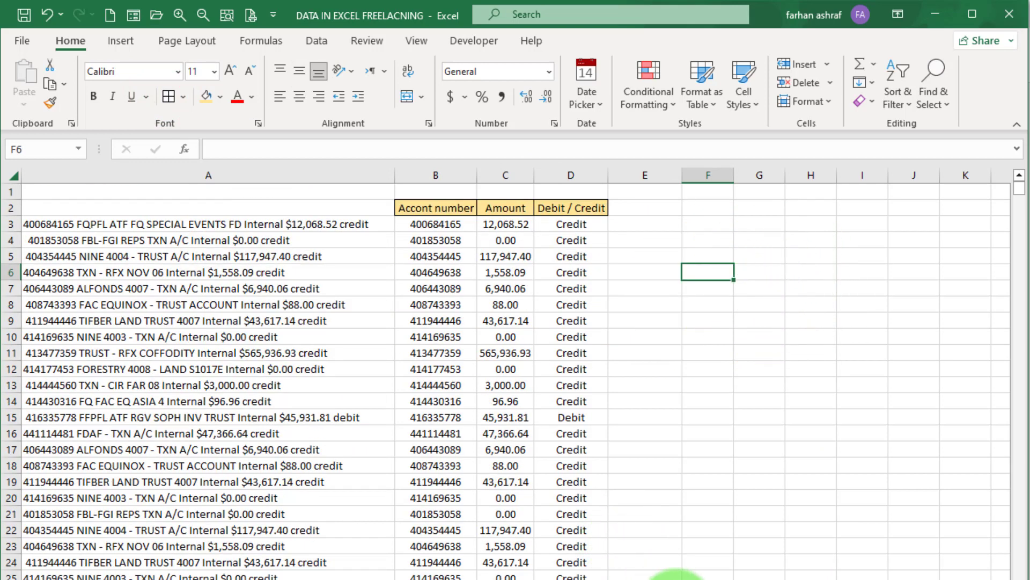